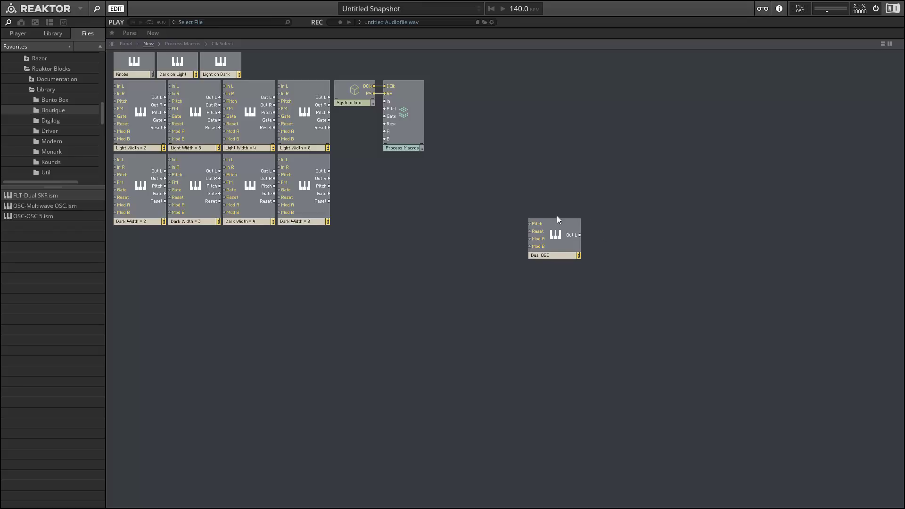
Step: Enter Dual OSC > Process and delete both Sawtooth oscillators along with their mixing modules
{"action": "left_click_drag", "start_coordinate": [559, 246], "coordinate": [512, 253]}
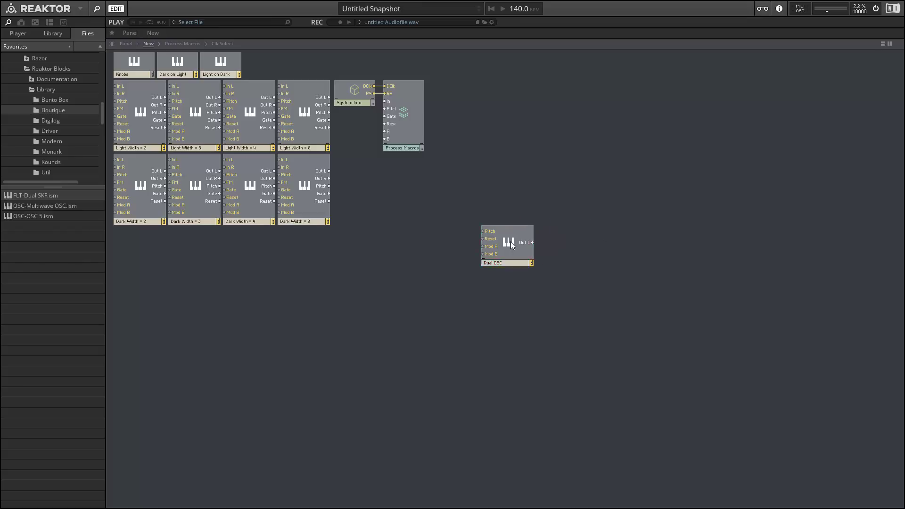
{"action": "double_click", "coordinate": [509, 243]}
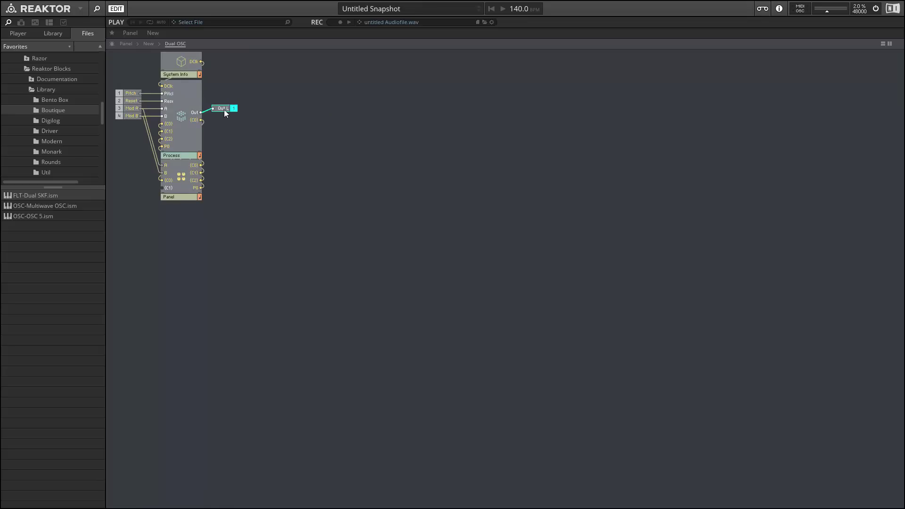
{"action": "double_click", "coordinate": [179, 124]}
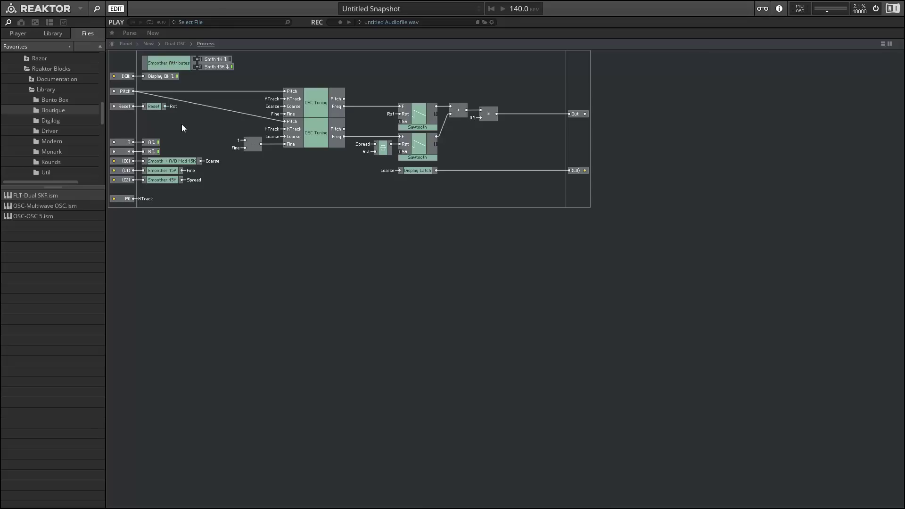
{"action": "left_click_drag", "start_coordinate": [418, 47], "coordinate": [426, 161]}
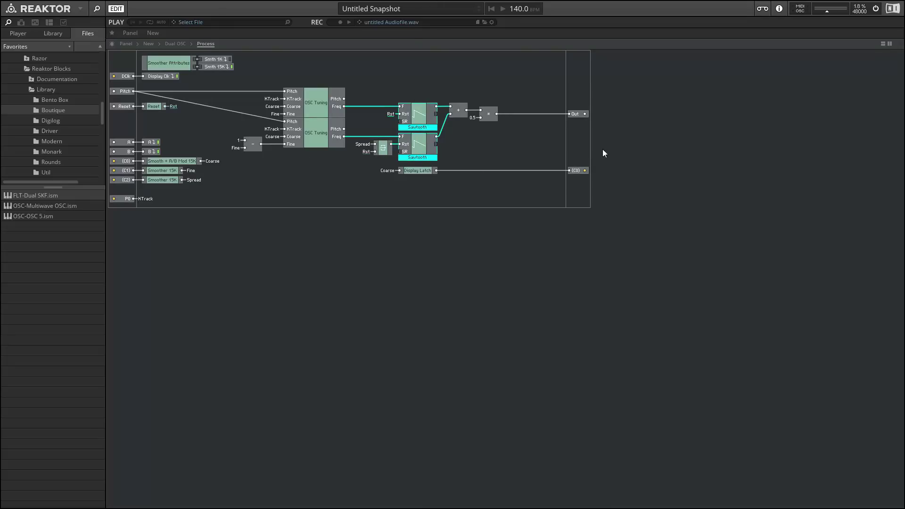
{"action": "key", "text": "Delete"}
Step: Insert a 4-Wave oscillator from Library > Audio > Oscillator into the Process macro
{"action": "right_click", "coordinate": [410, 69]}
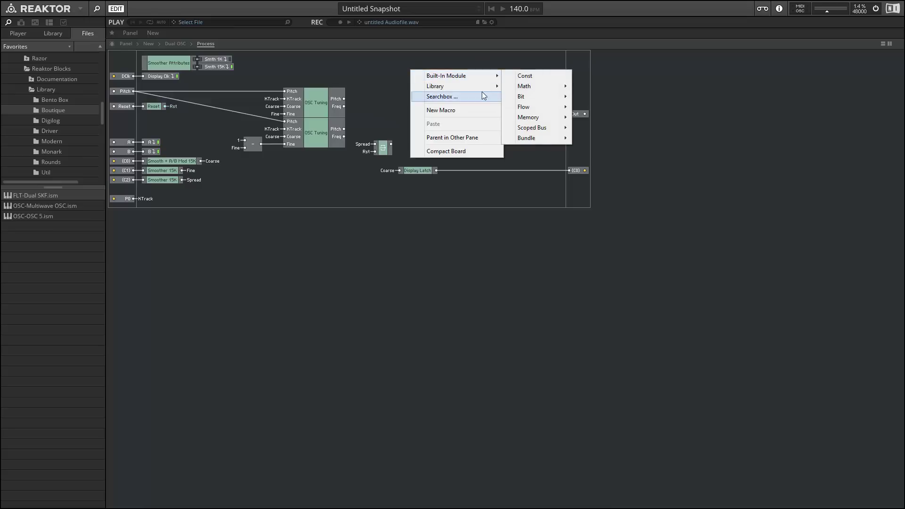
{"action": "mouse_move", "coordinate": [479, 86]}
{"action": "mouse_move", "coordinate": [526, 87]}
{"action": "mouse_move", "coordinate": [605, 108]}
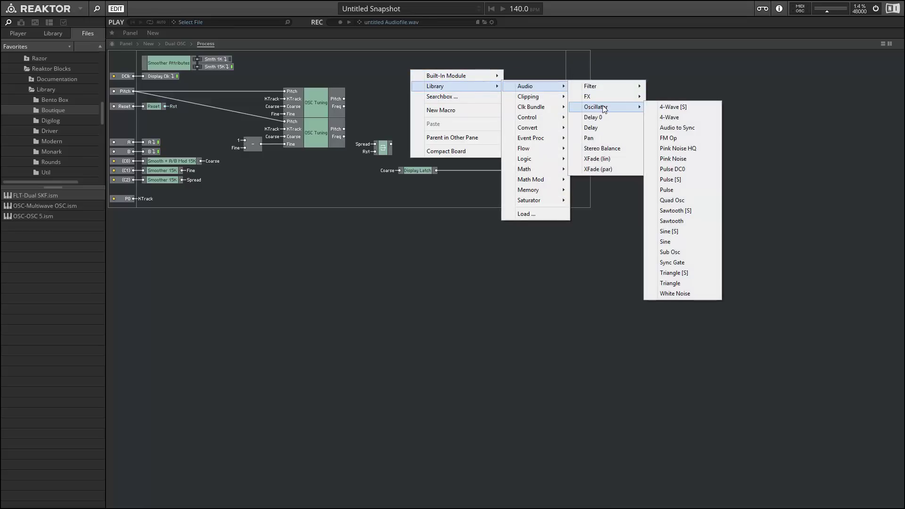
{"action": "left_click", "coordinate": [682, 119]}
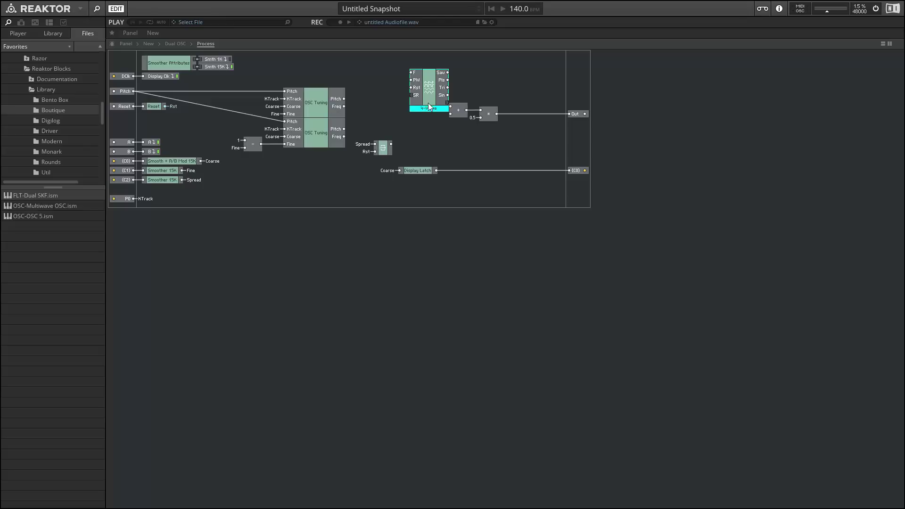
Step: Place the 4-Wave beside the upper OSC Tuning, moving Spread down and Display Latch right
{"action": "left_click_drag", "start_coordinate": [429, 108], "coordinate": [397, 123]}
{"action": "left_click_drag", "start_coordinate": [342, 107], "coordinate": [379, 88]}
{"action": "left_click_drag", "start_coordinate": [387, 151], "coordinate": [340, 225]}
{"action": "left_click_drag", "start_coordinate": [416, 172], "coordinate": [530, 116]}
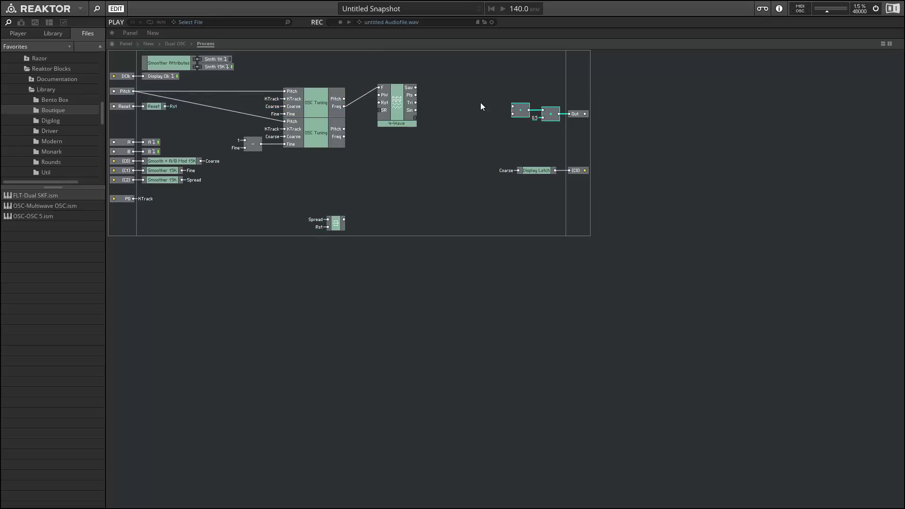
{"action": "left_click_drag", "start_coordinate": [396, 123], "coordinate": [405, 137]}
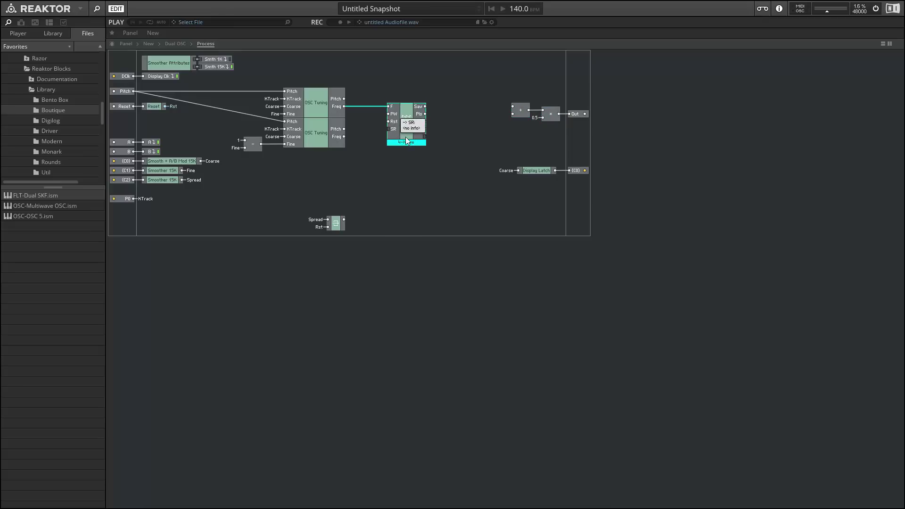
Step: Feed the 4-Wave's Rst input from the Rst QuickBus
{"action": "right_click", "coordinate": [393, 124]}
{"action": "mouse_move", "coordinate": [450, 163]}
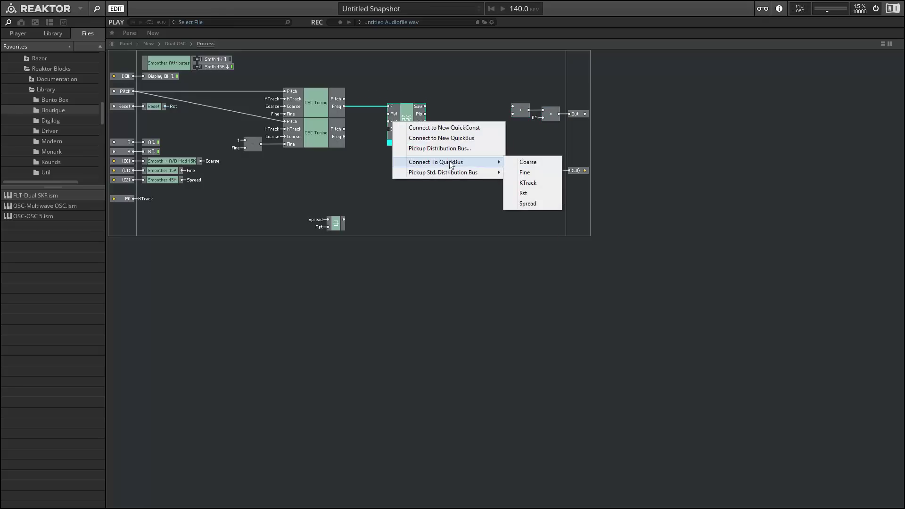
{"action": "left_click", "coordinate": [532, 196]}
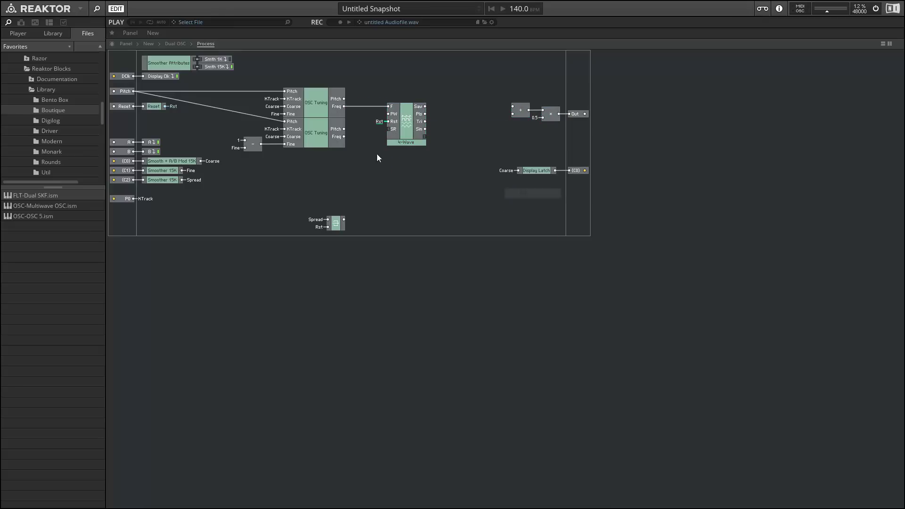
Step: Duplicate the 4-Wave below and wire the lower OSC Tuning Freq and Spread into the copy
{"action": "left_click", "coordinate": [412, 143]}
{"action": "left_click_drag", "start_coordinate": [412, 142], "coordinate": [409, 187]}
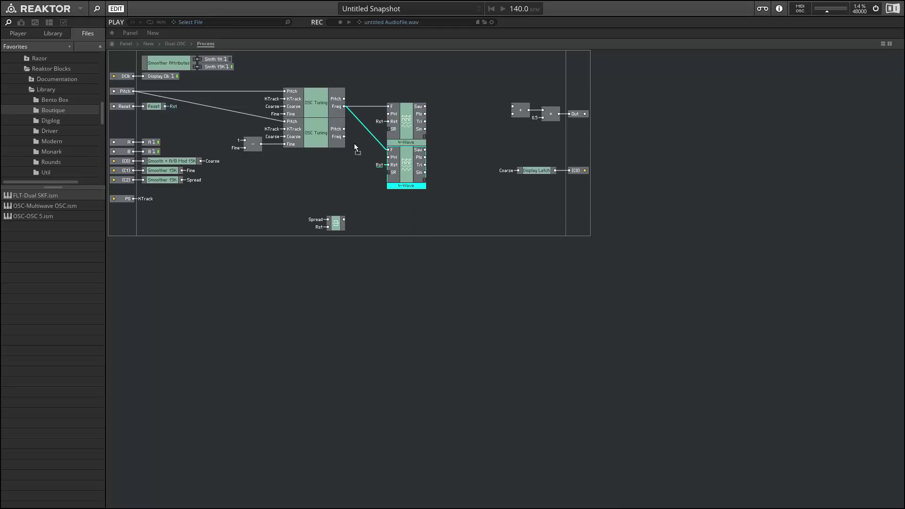
{"action": "left_click_drag", "start_coordinate": [387, 150], "coordinate": [388, 150]}
{"action": "left_click_drag", "start_coordinate": [344, 220], "coordinate": [388, 164]}
{"action": "left_click_drag", "start_coordinate": [344, 217], "coordinate": [380, 162]}
Step: Line up the lower tuning group and shift the output-side modules further right
{"action": "left_click_drag", "start_coordinate": [316, 166], "coordinate": [253, 134]}
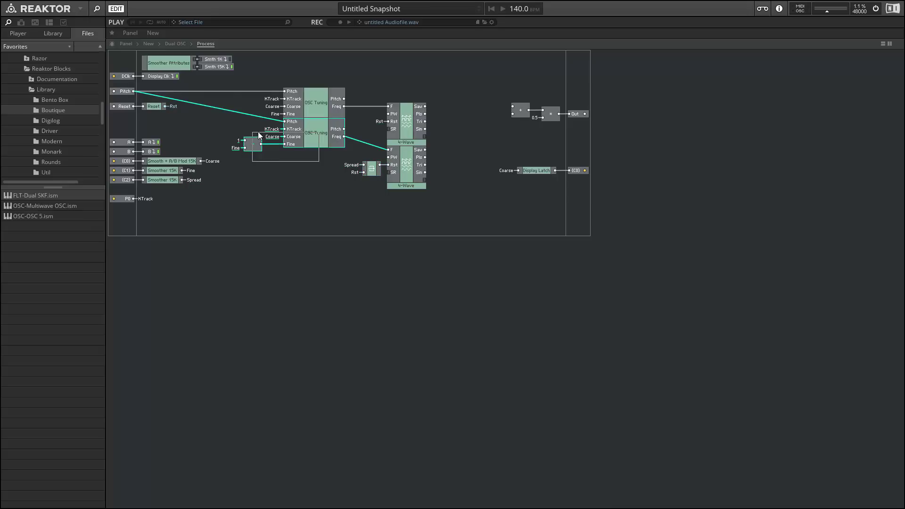
{"action": "left_click_drag", "start_coordinate": [319, 143], "coordinate": [321, 156]}
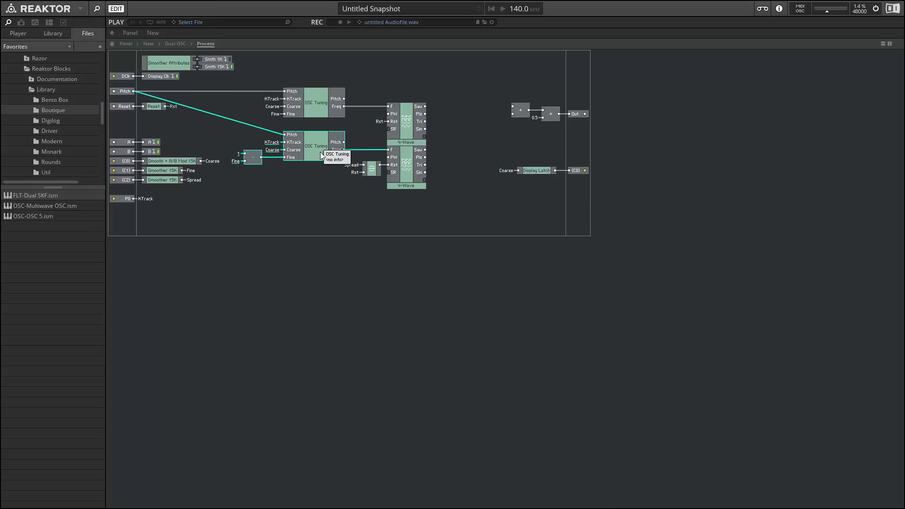
{"action": "left_click", "coordinate": [315, 189]}
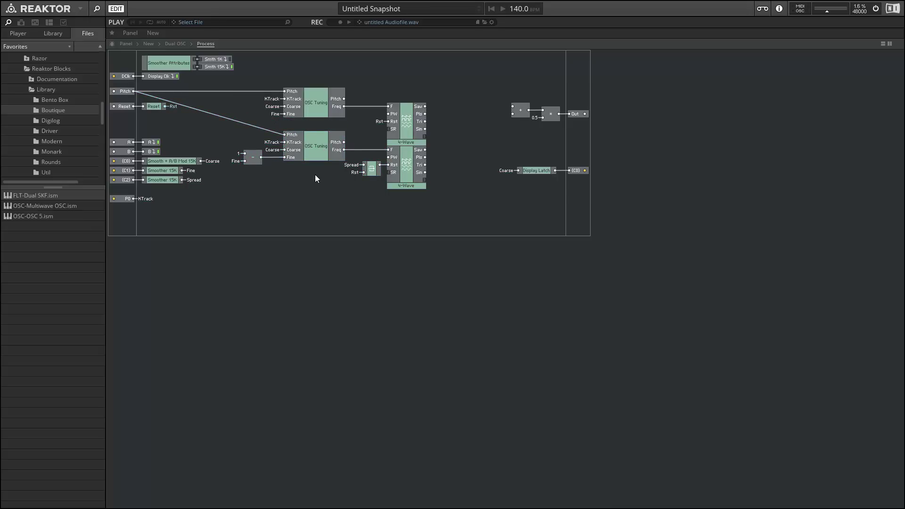
{"action": "left_click_drag", "start_coordinate": [475, 90], "coordinate": [597, 190]}
{"action": "left_click_drag", "start_coordinate": [544, 169], "coordinate": [602, 174]}
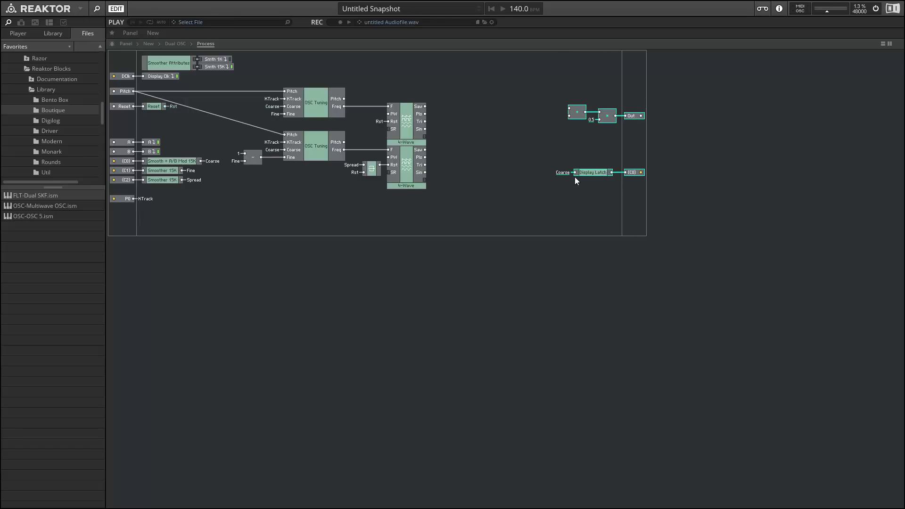
{"action": "left_click", "coordinate": [453, 160]}
Step: Copy Clk Select from Process Macros and bring it into Dual OSC's Process macro
{"action": "double_click", "coordinate": [355, 228]}
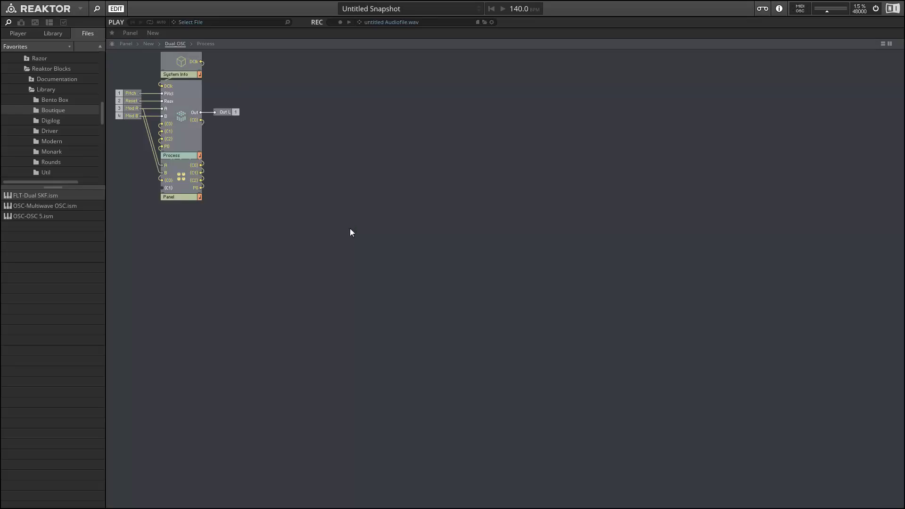
{"action": "double_click", "coordinate": [264, 229]}
{"action": "double_click", "coordinate": [413, 137]}
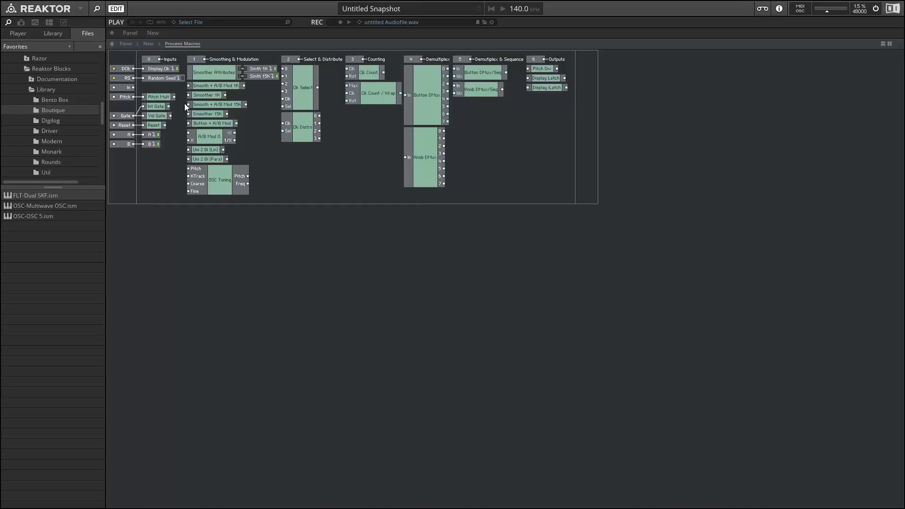
{"action": "left_click", "coordinate": [303, 97]}
{"action": "double_click", "coordinate": [332, 172]}
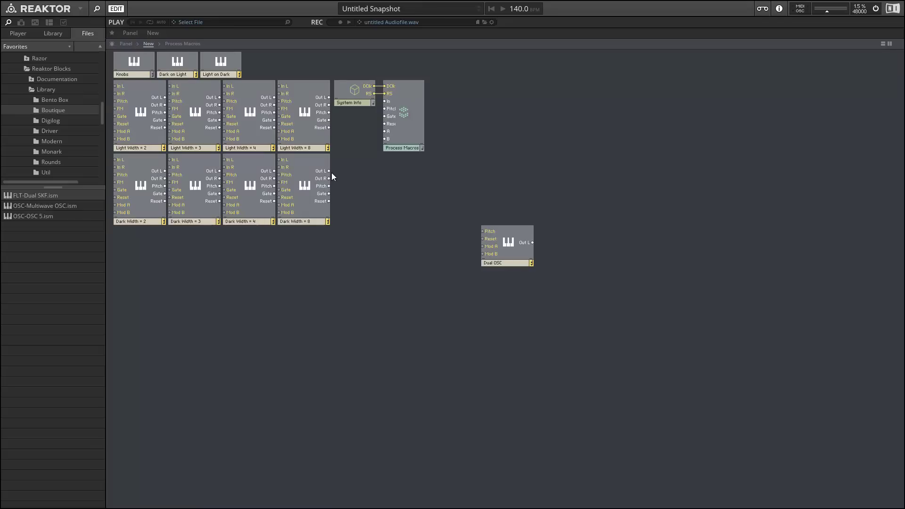
{"action": "double_click", "coordinate": [507, 239]}
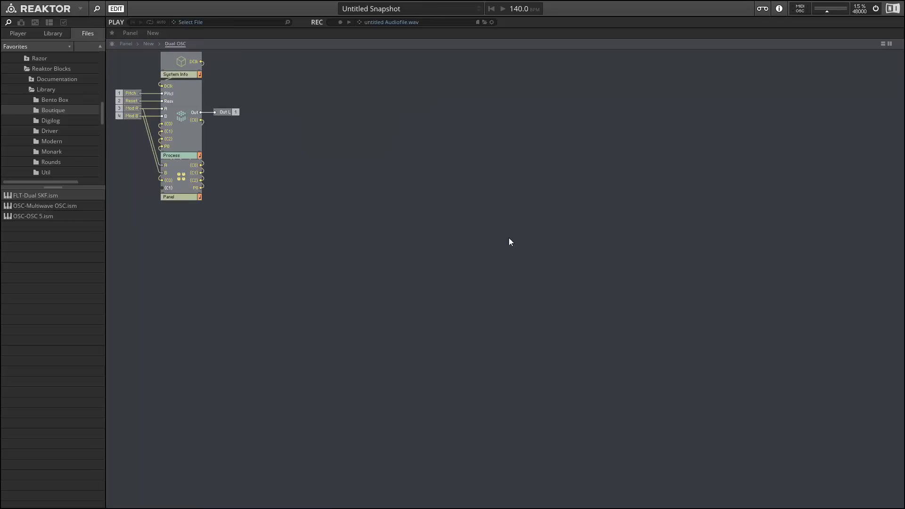
{"action": "double_click", "coordinate": [180, 128]}
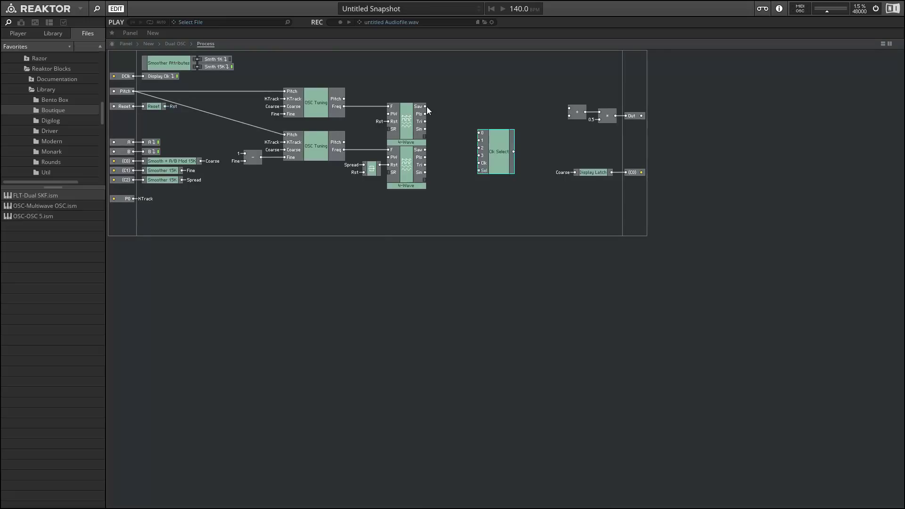
Step: Wire the upper 4-Wave's Saw, Pls, Tri and Sin into Clk Select inputs 0–3
{"action": "left_click_drag", "start_coordinate": [426, 106], "coordinate": [479, 133]}
{"action": "left_click_drag", "start_coordinate": [426, 114], "coordinate": [481, 143]}
{"action": "left_click_drag", "start_coordinate": [426, 121], "coordinate": [479, 147]}
{"action": "left_click_drag", "start_coordinate": [427, 130], "coordinate": [484, 140]}
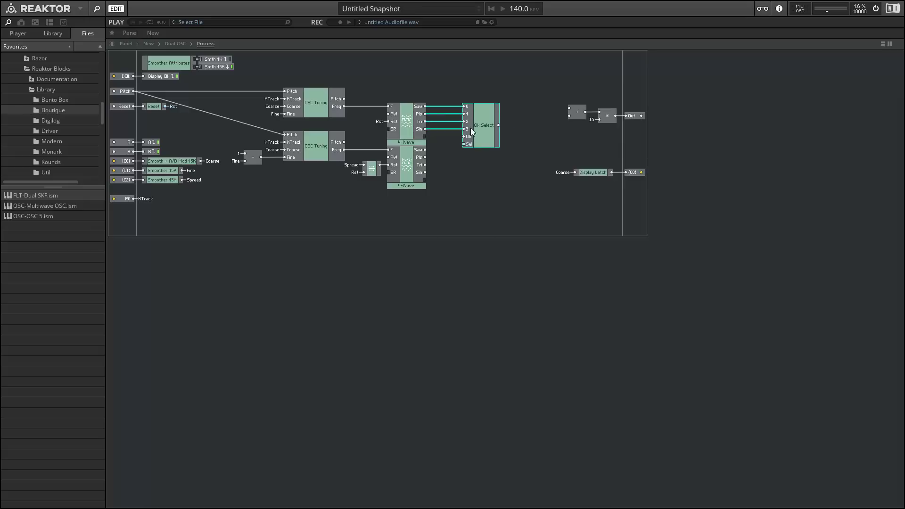
Step: Clock the Clk Select from the SR.C bus
{"action": "right_click", "coordinate": [468, 137]}
{"action": "mouse_move", "coordinate": [503, 177]}
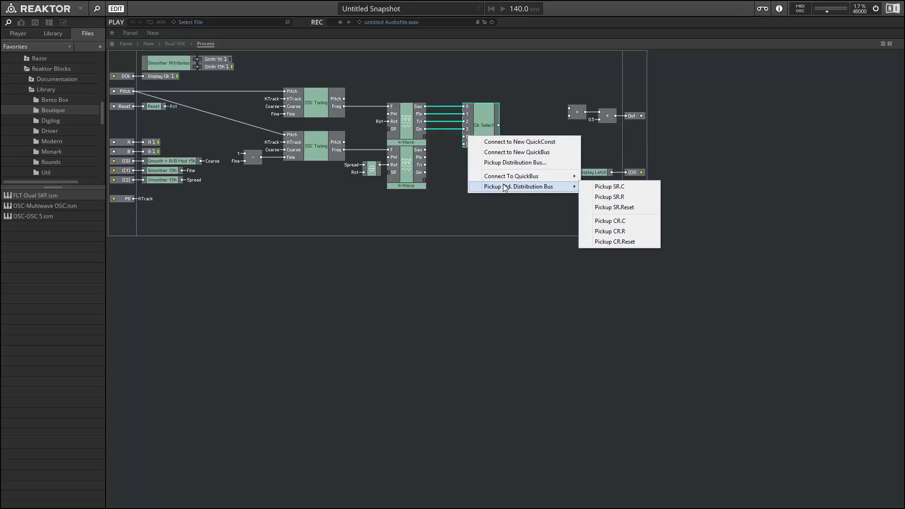
{"action": "left_click", "coordinate": [594, 187]}
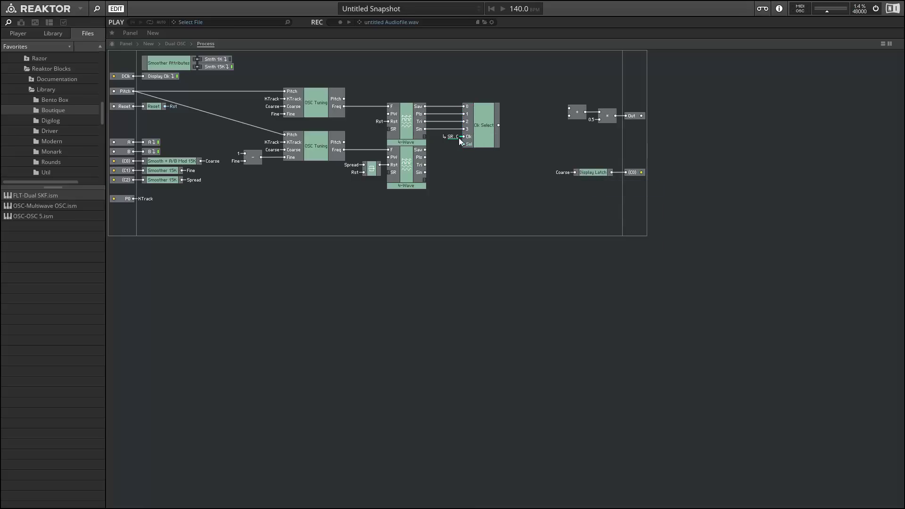
Step: Rewire the lower Clk Select to the lower 4-Wave's Saw and Sin outputs
{"action": "left_click_drag", "start_coordinate": [489, 145], "coordinate": [477, 184]}
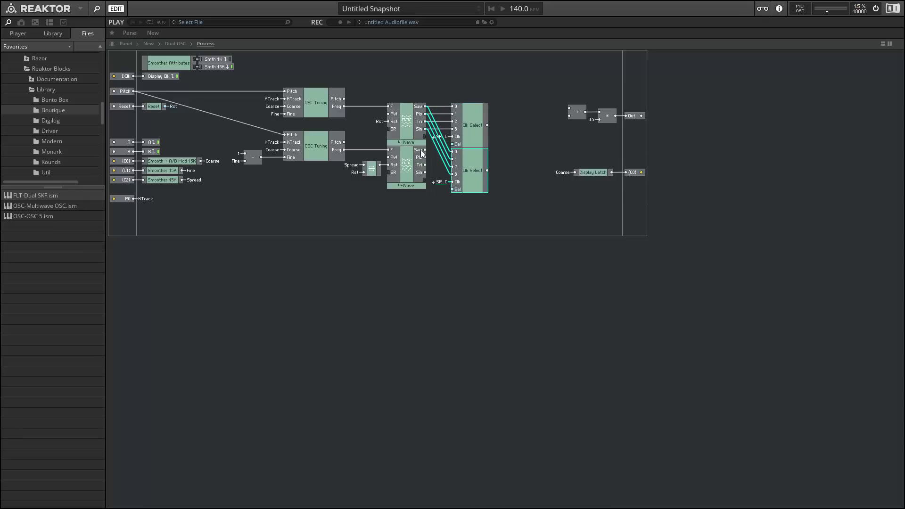
{"action": "left_click_drag", "start_coordinate": [425, 149], "coordinate": [452, 174]}
{"action": "left_click_drag", "start_coordinate": [409, 200], "coordinate": [249, 148]}
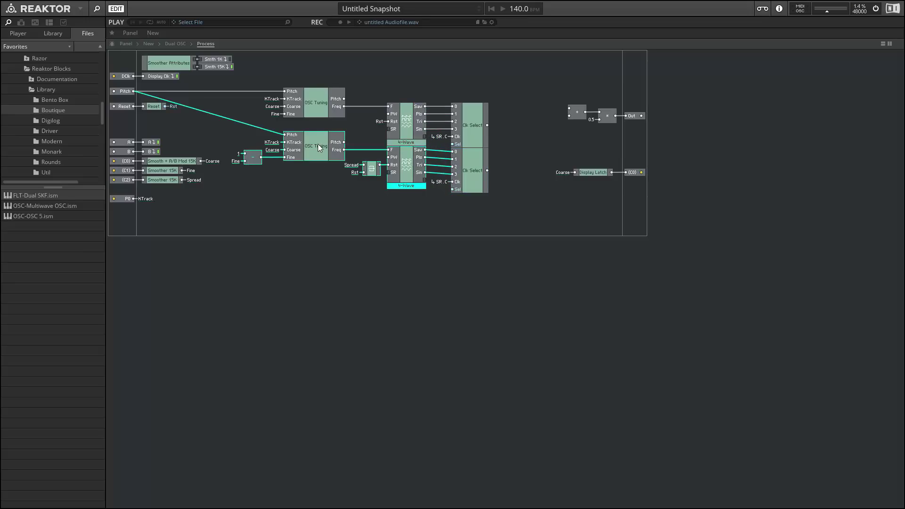
{"action": "left_click_drag", "start_coordinate": [319, 143], "coordinate": [318, 145]}
{"action": "left_click", "coordinate": [302, 195]}
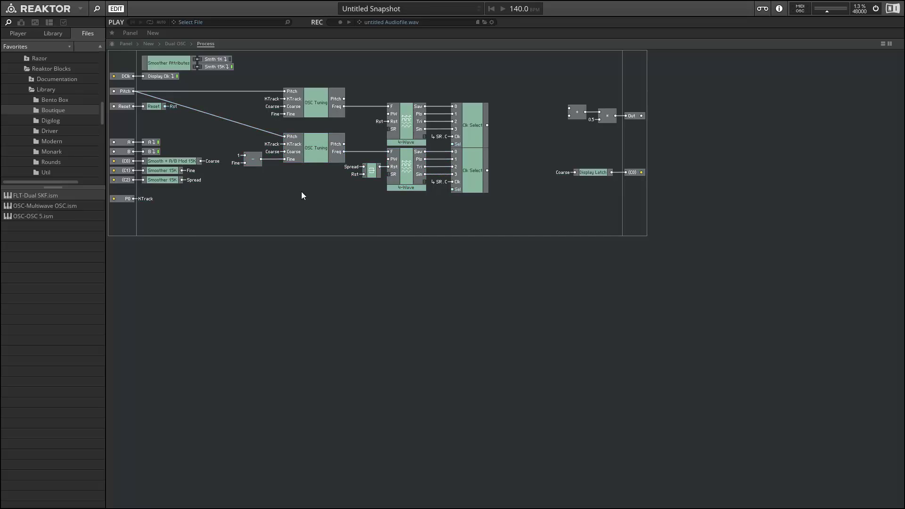
Step: Feed both Clk Select outputs into the adder and move adder, multiplier and Out closer
{"action": "left_click_drag", "start_coordinate": [488, 125], "coordinate": [570, 109]}
{"action": "left_click_drag", "start_coordinate": [488, 170], "coordinate": [570, 116]}
{"action": "left_click_drag", "start_coordinate": [633, 180], "coordinate": [630, 191]}
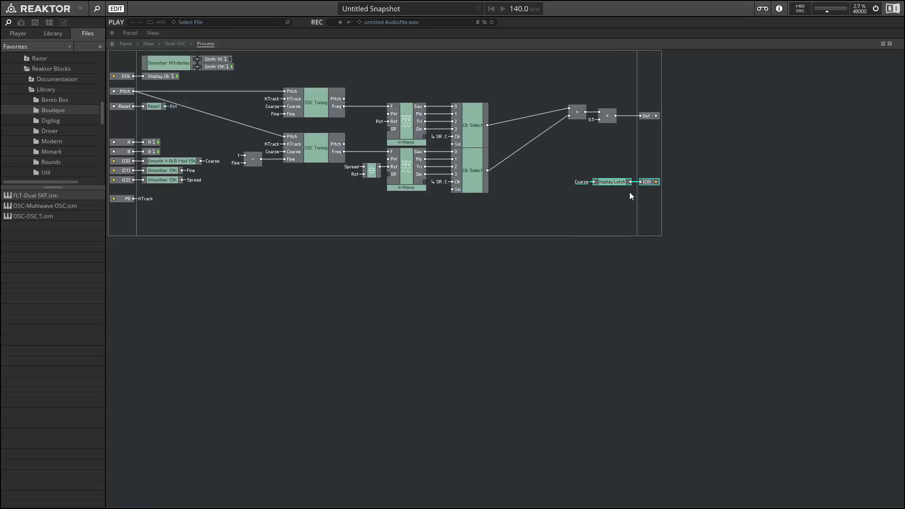
{"action": "left_click_drag", "start_coordinate": [556, 92], "coordinate": [660, 140]}
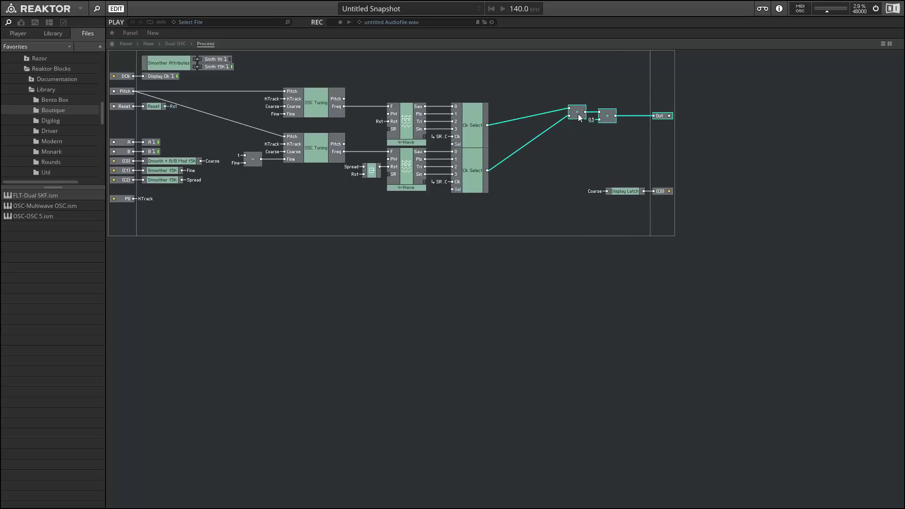
{"action": "left_click_drag", "start_coordinate": [578, 114], "coordinate": [513, 134]}
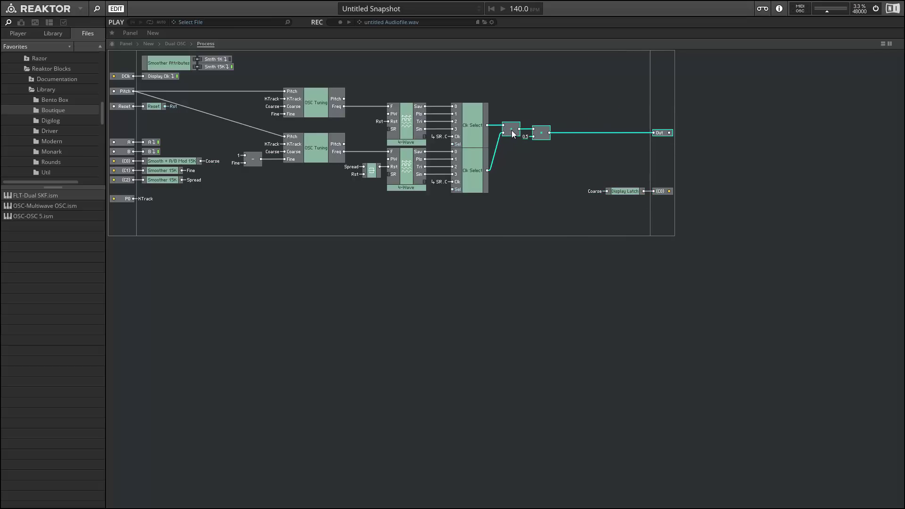
Step: Add a new input port under P0 and name it P1
{"action": "left_click", "coordinate": [512, 175]}
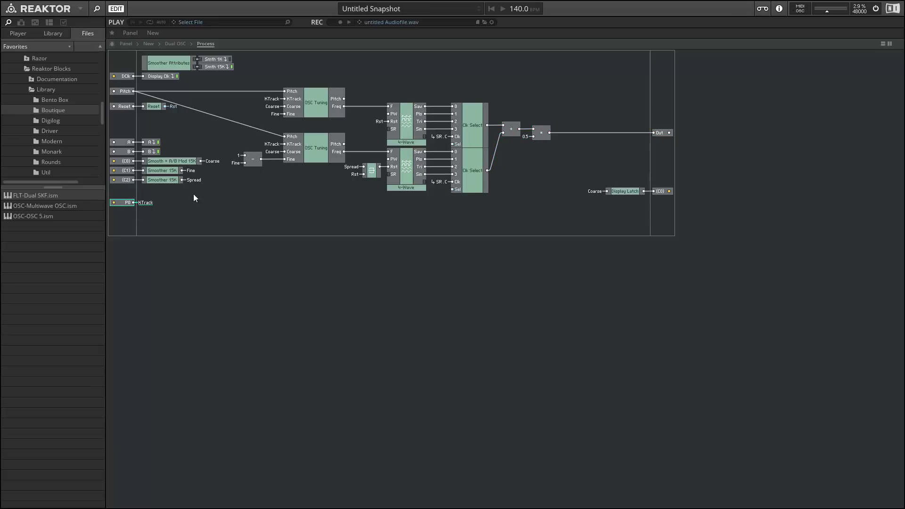
{"action": "right_click", "coordinate": [126, 215]}
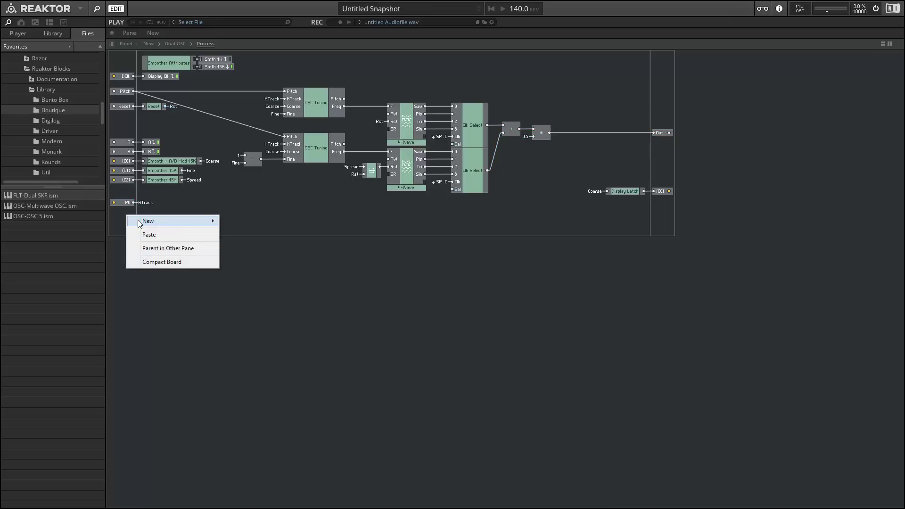
{"action": "mouse_move", "coordinate": [198, 221]}
{"action": "left_click", "coordinate": [238, 221]}
{"action": "left_click_drag", "start_coordinate": [121, 218], "coordinate": [120, 216]}
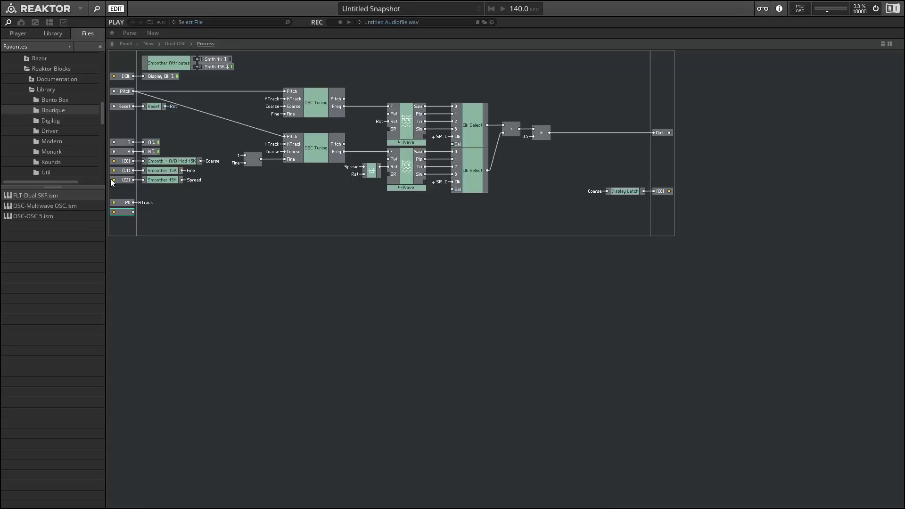
{"action": "double_click", "coordinate": [119, 213]}
{"action": "type", "text": "P1"}
{"action": "key", "text": "Return"}
{"action": "left_click", "coordinate": [65, 23]}
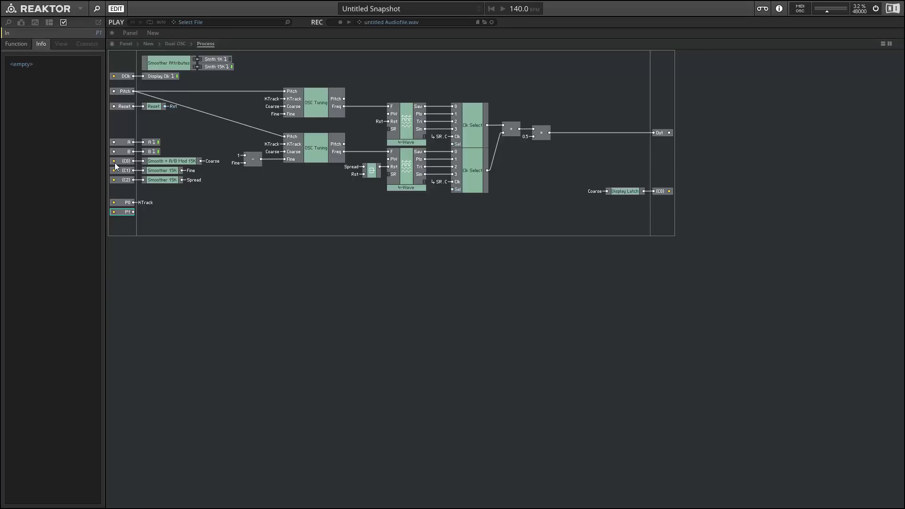
Step: Connect P1's output to a new QuickBus named Select
{"action": "right_click", "coordinate": [128, 212]}
{"action": "left_click", "coordinate": [137, 219]}
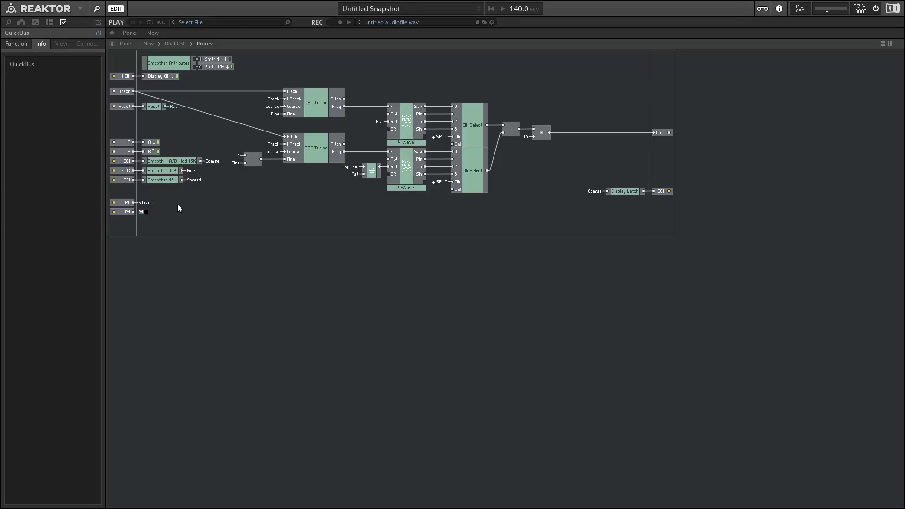
{"action": "type", "text": "Select"}
{"action": "key", "text": "Return"}
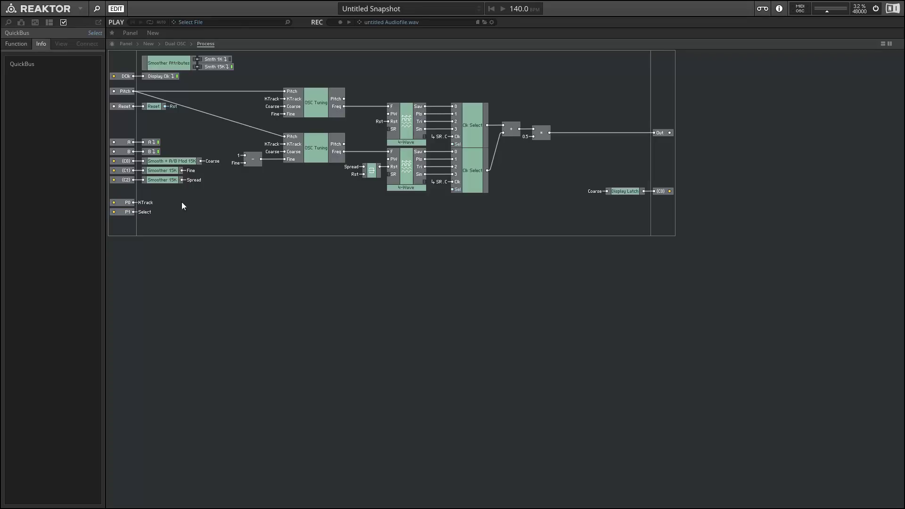
Step: Connect the Sel inputs of both Clk Select modules to the Select bus
{"action": "right_click", "coordinate": [457, 144]}
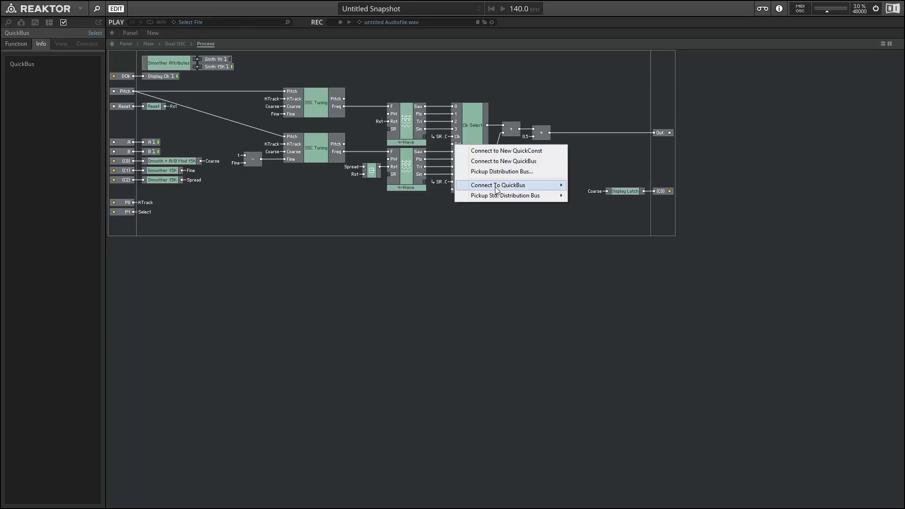
{"action": "mouse_move", "coordinate": [496, 196]}
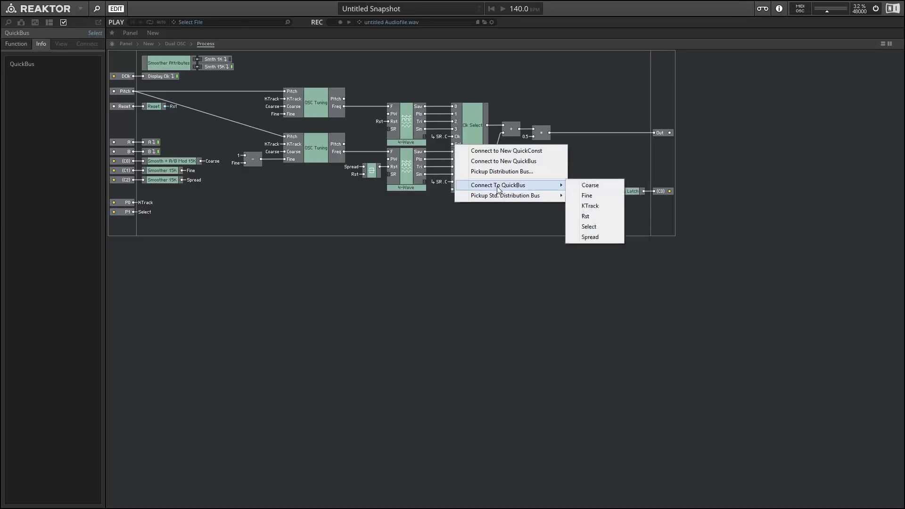
{"action": "left_click", "coordinate": [616, 229]}
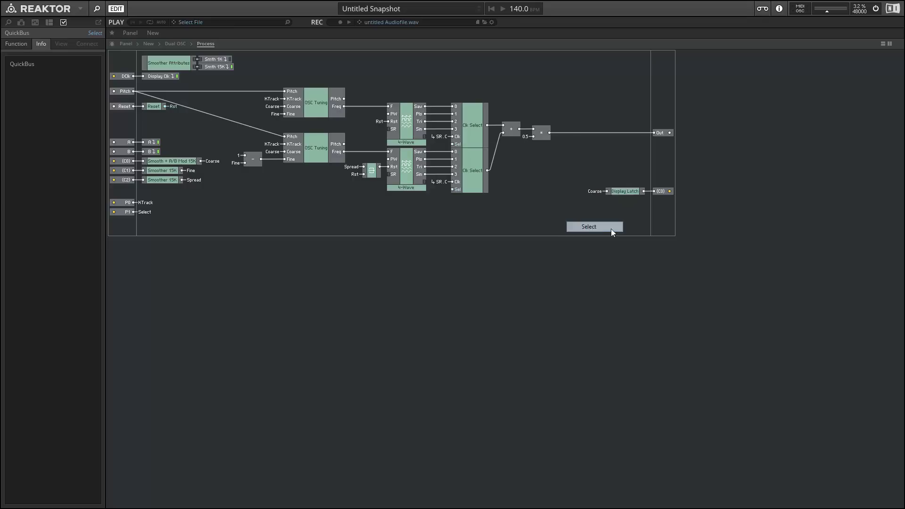
{"action": "right_click", "coordinate": [451, 188]}
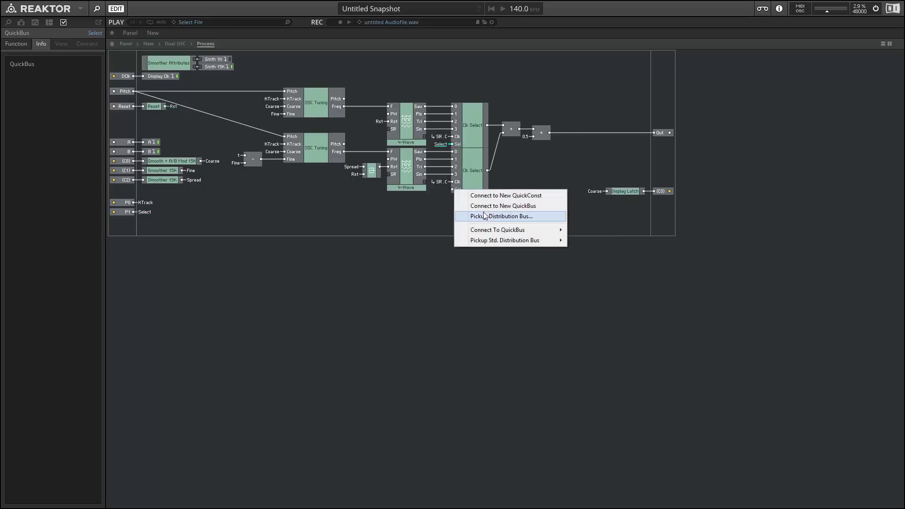
{"action": "mouse_move", "coordinate": [492, 229]}
{"action": "left_click", "coordinate": [594, 271]}
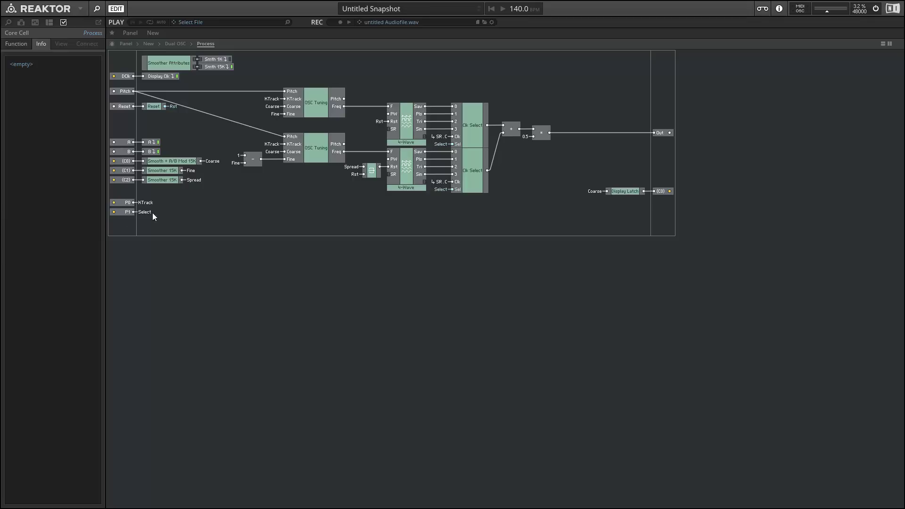
Step: At the Dual OSC level, align the Panel macro with Process
{"action": "double_click", "coordinate": [235, 216]}
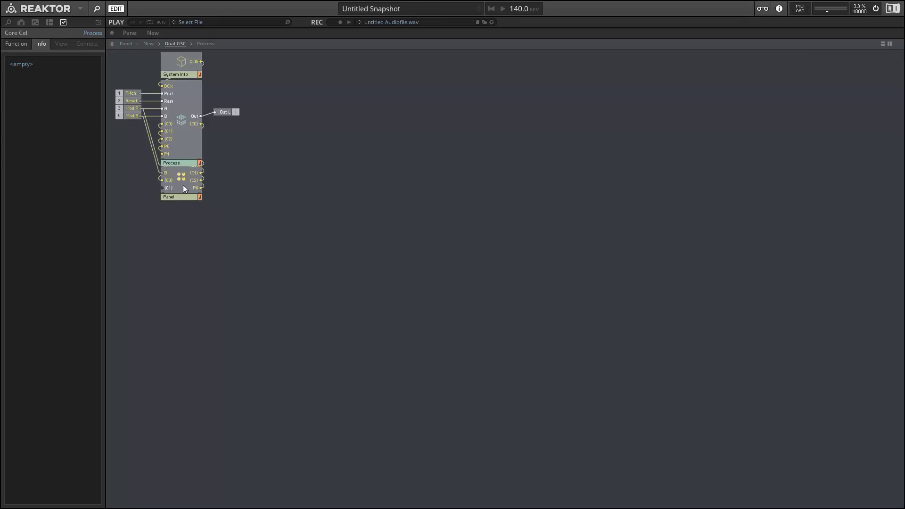
{"action": "left_click_drag", "start_coordinate": [183, 186], "coordinate": [180, 199]}
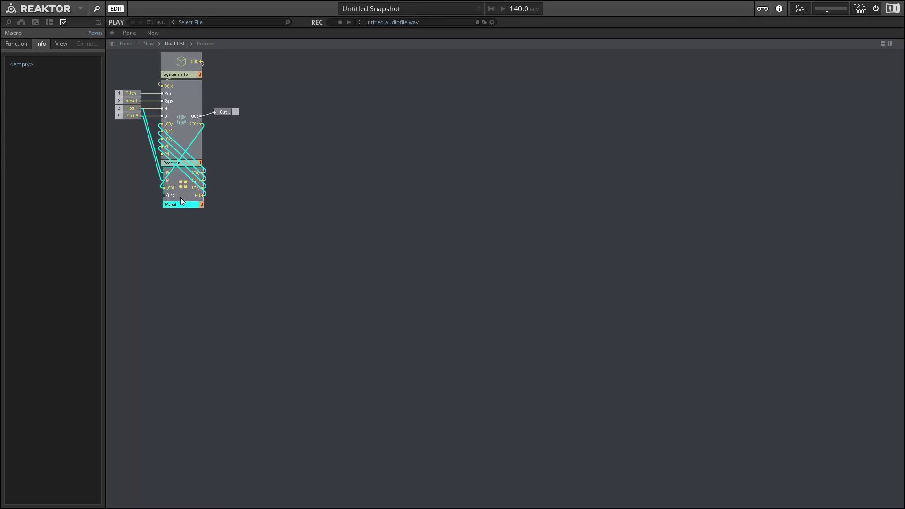
{"action": "left_click_drag", "start_coordinate": [182, 201], "coordinate": [179, 201]}
{"action": "left_click", "coordinate": [184, 239]}
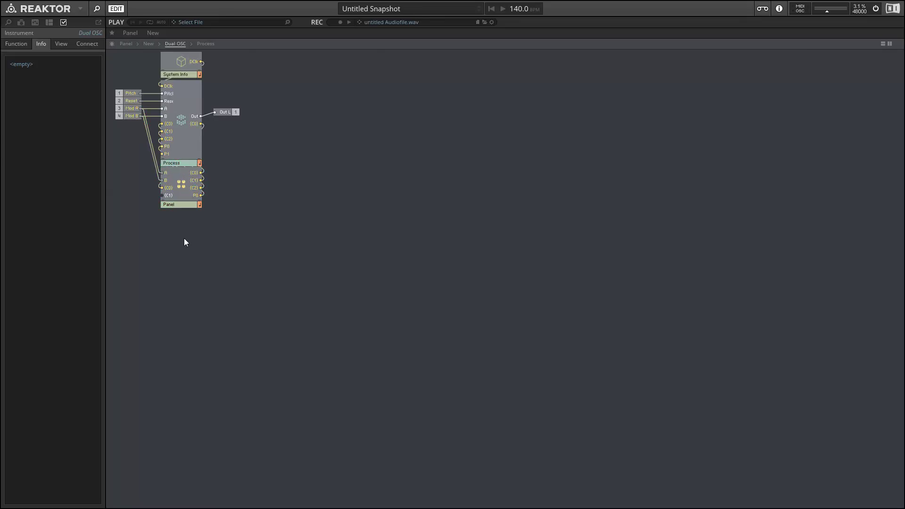
Step: Add a Terminal Out Port named P1 inside the Panel macro
{"action": "double_click", "coordinate": [184, 193]}
{"action": "right_click", "coordinate": [302, 177]}
{"action": "mouse_move", "coordinate": [325, 179]}
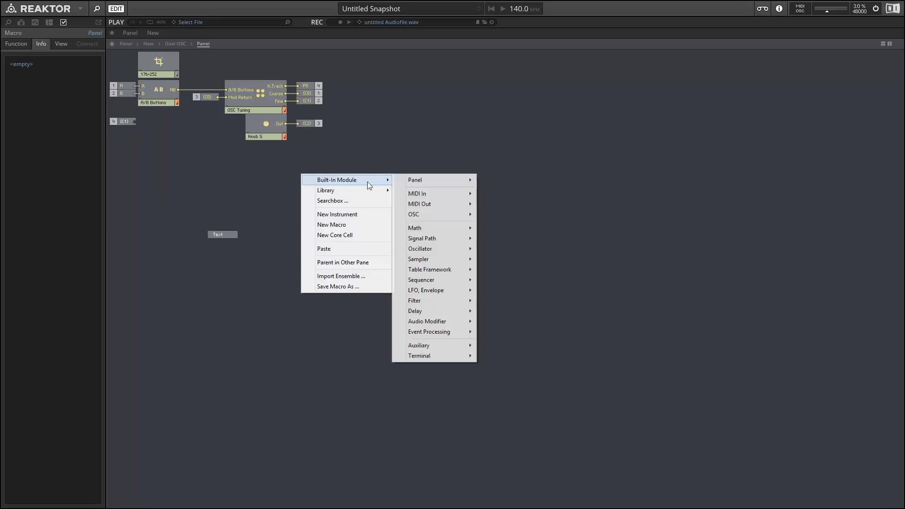
{"action": "mouse_move", "coordinate": [415, 356]}
{"action": "left_click", "coordinate": [501, 367]}
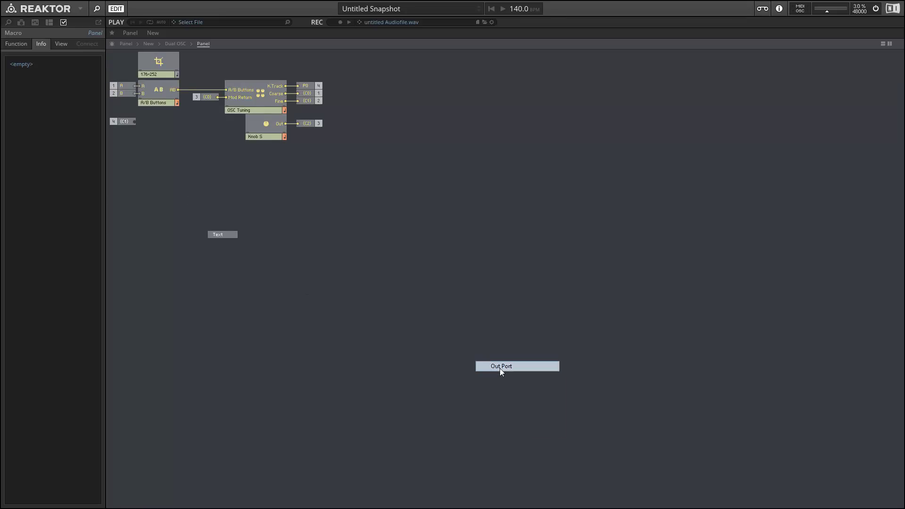
{"action": "double_click", "coordinate": [92, 33]}
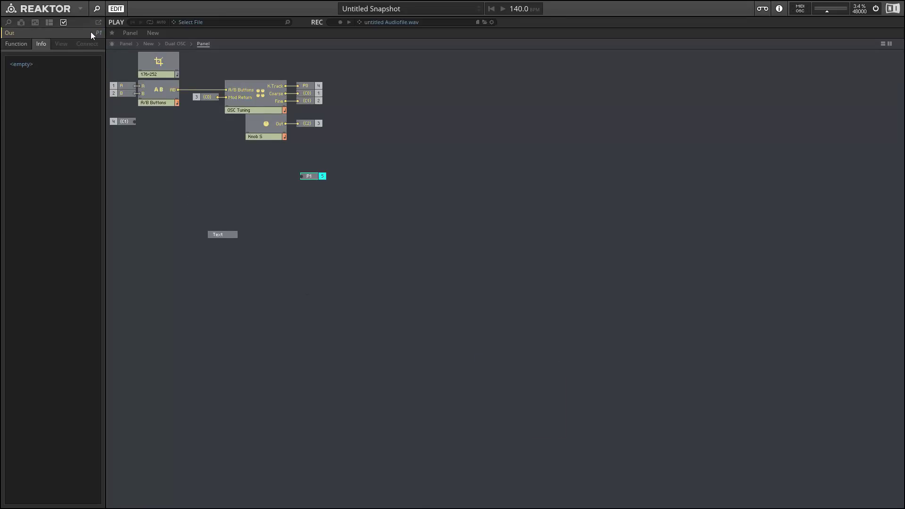
Step: Wire the Panel's P1 output into the Process macro's P1 input
{"action": "double_click", "coordinate": [345, 207]}
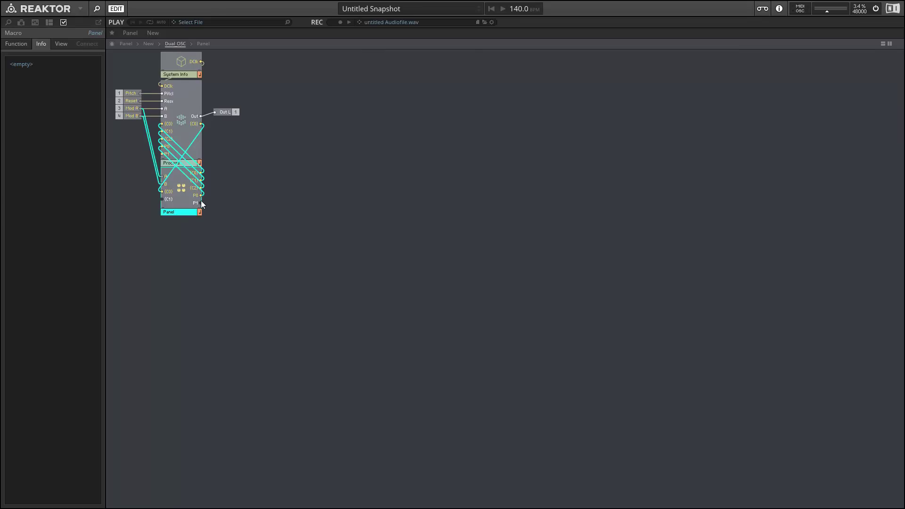
{"action": "left_click_drag", "start_coordinate": [201, 203], "coordinate": [162, 154]}
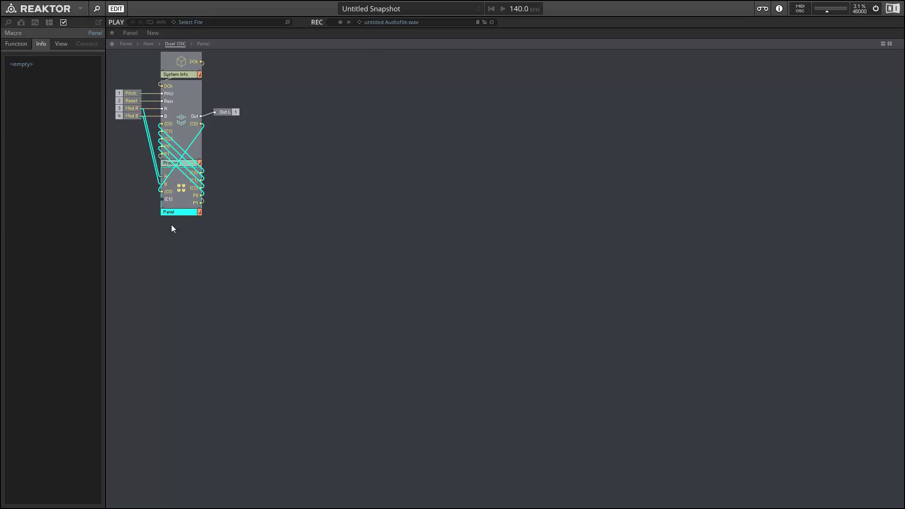
{"action": "double_click", "coordinate": [185, 201]}
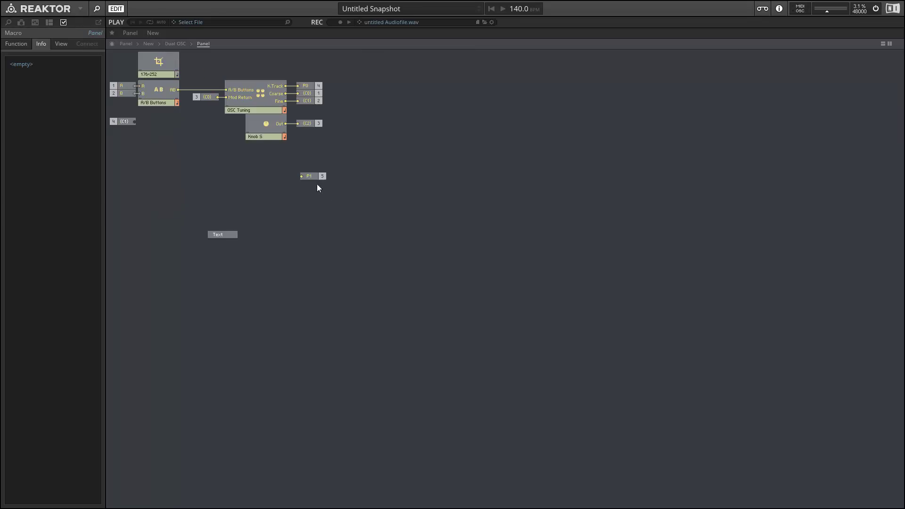
Step: Lower the DUAL OSC label and copy Radio Buttons from the Dark on Light macro
{"action": "left_click_drag", "start_coordinate": [216, 237], "coordinate": [209, 273]}
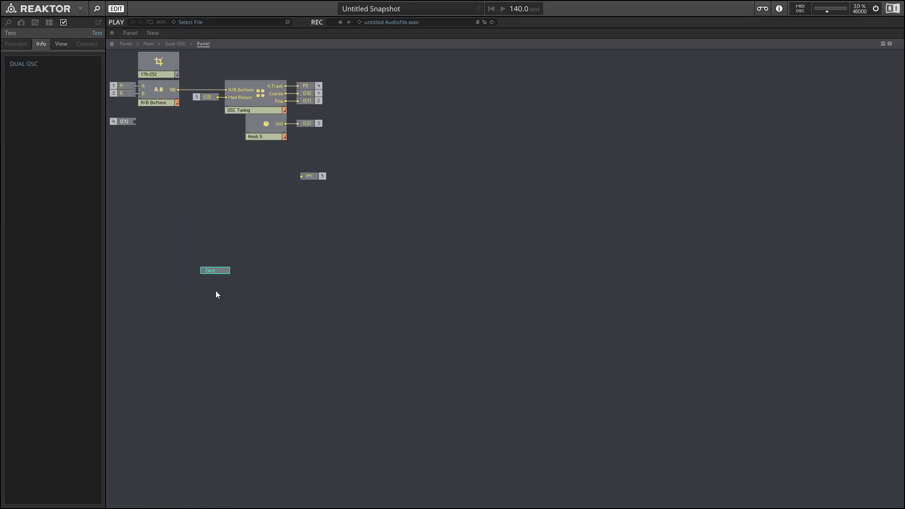
{"action": "double_click", "coordinate": [293, 211]}
{"action": "double_click", "coordinate": [270, 205]}
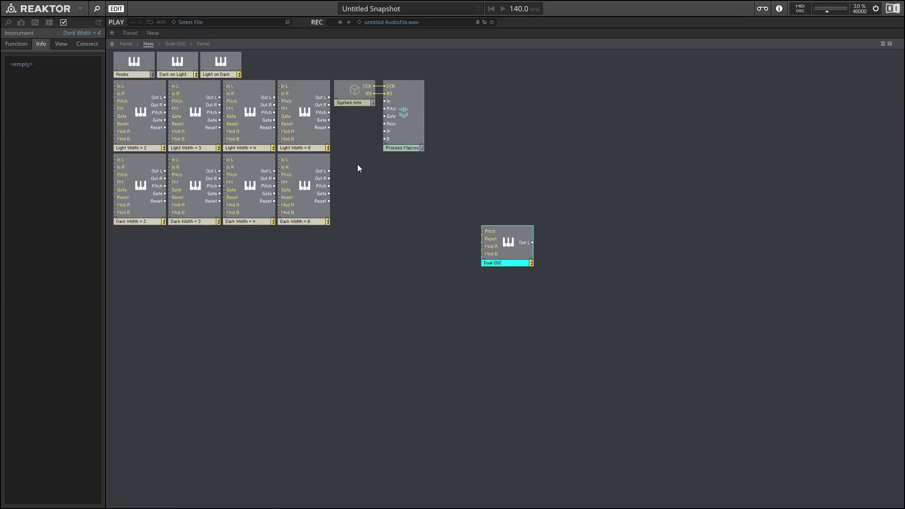
{"action": "double_click", "coordinate": [174, 64]}
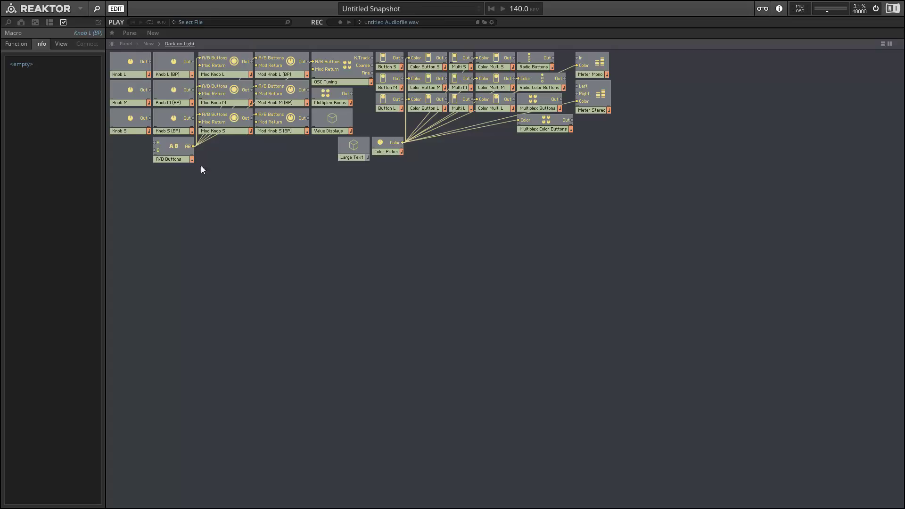
{"action": "mouse_move", "coordinate": [543, 89]}
{"action": "left_mouse_down"}
{"action": "mouse_move", "coordinate": [545, 77]}
{"action": "mouse_move", "coordinate": [543, 93]}
{"action": "left_mouse_up"}
{"action": "left_click", "coordinate": [541, 66]}
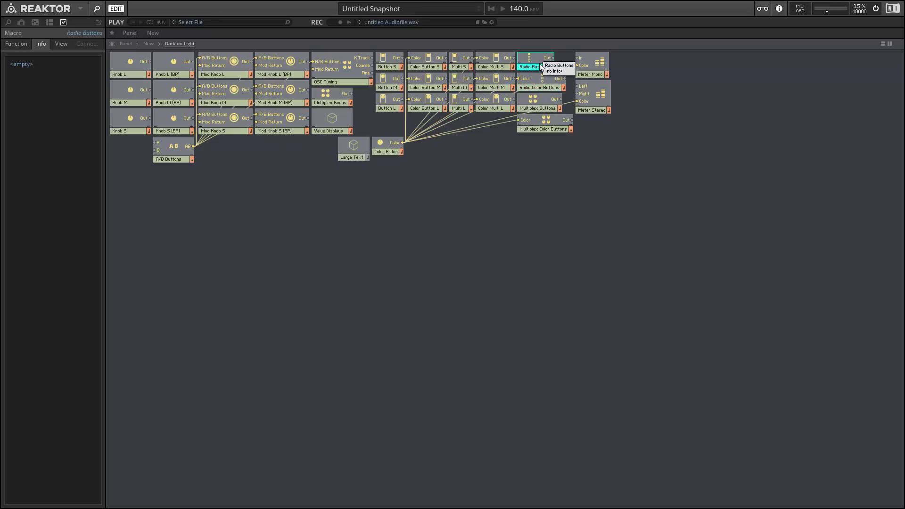
Step: Return to the Dual OSC block's Panel macro
{"action": "double_click", "coordinate": [494, 174]}
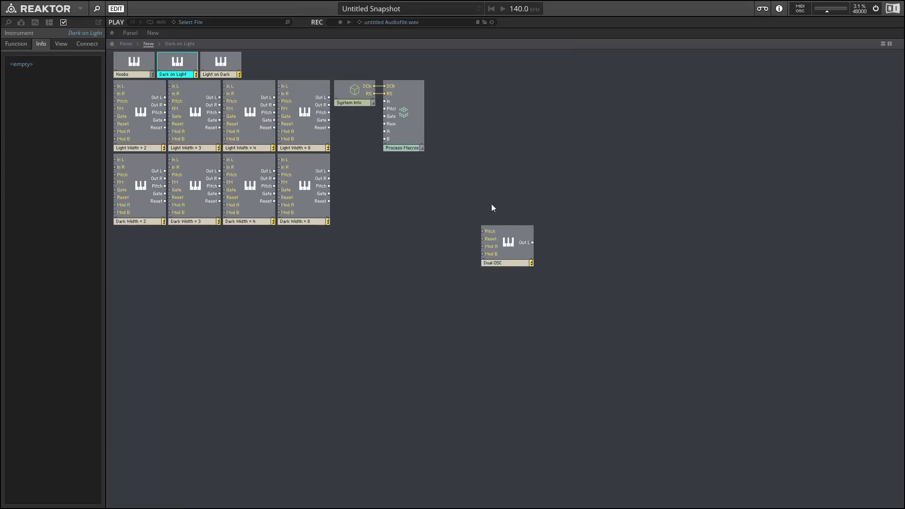
{"action": "double_click", "coordinate": [505, 244]}
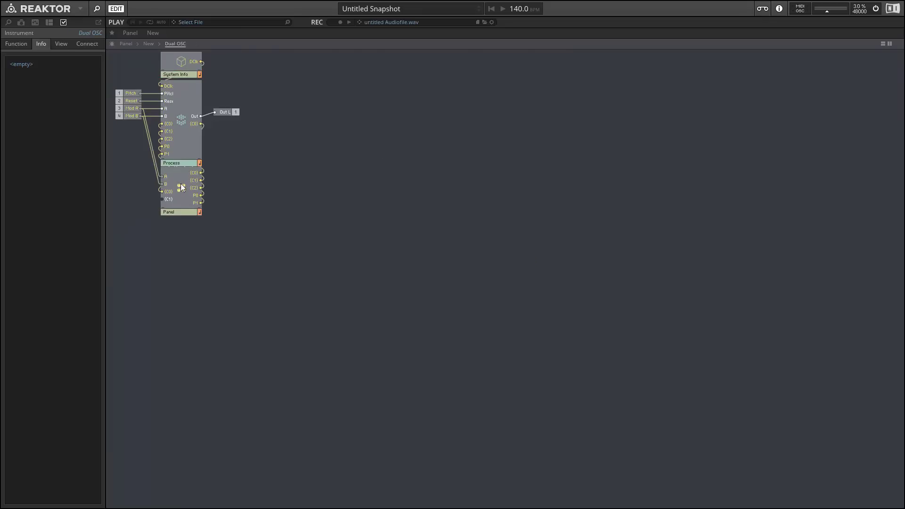
{"action": "double_click", "coordinate": [181, 184]}
Step: Paste the Radio Buttons module and place it under Knob S next to P1
{"action": "key", "text": "ctrl+v"}
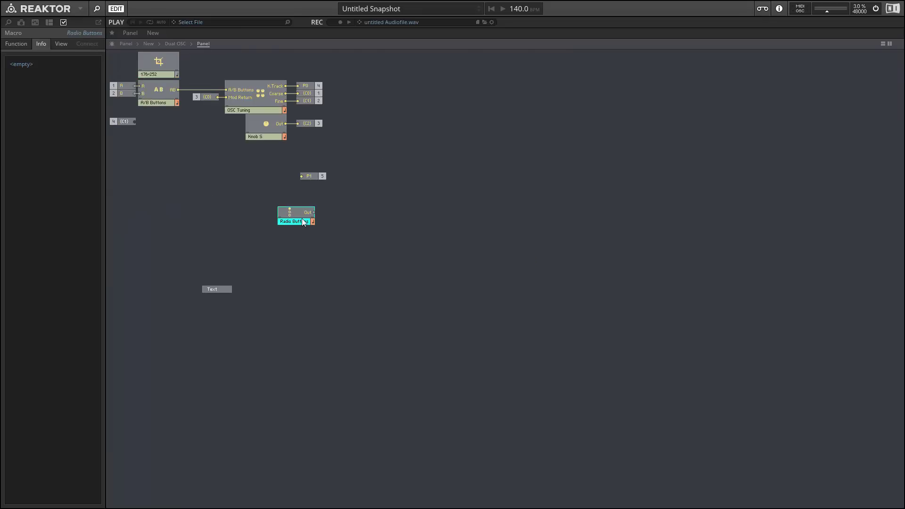
{"action": "left_click_drag", "start_coordinate": [307, 221], "coordinate": [263, 155]}
{"action": "left_click", "coordinate": [253, 186]}
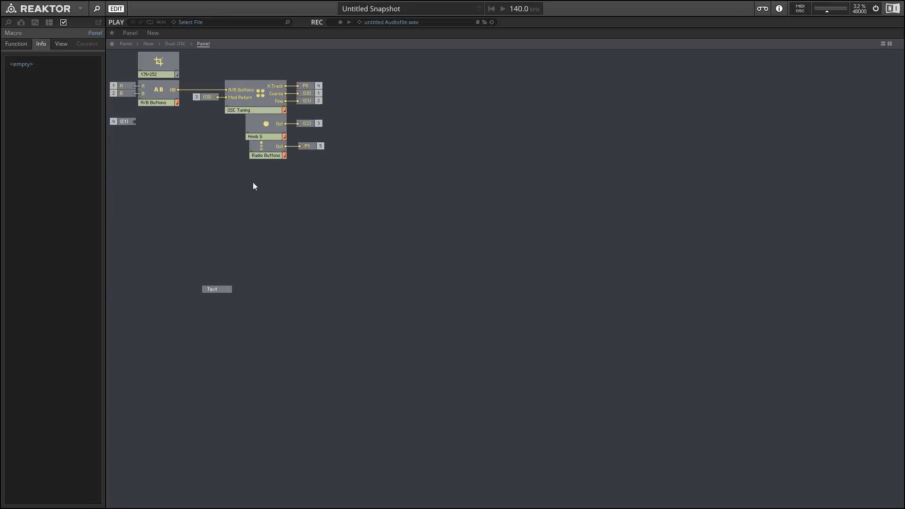
Step: On the instrument panel, try options 3 and 4 of the Dual OSC selector
{"action": "left_click", "coordinate": [124, 45]}
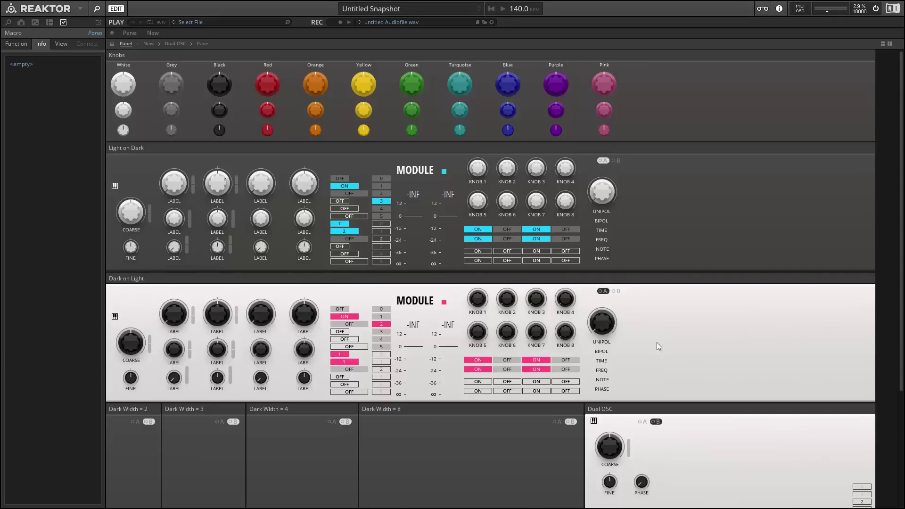
{"action": "scroll", "coordinate": [641, 368], "scroll_direction": "down", "scroll_amount": 2}
{"action": "scroll", "coordinate": [628, 386], "scroll_direction": "down", "scroll_amount": 3}
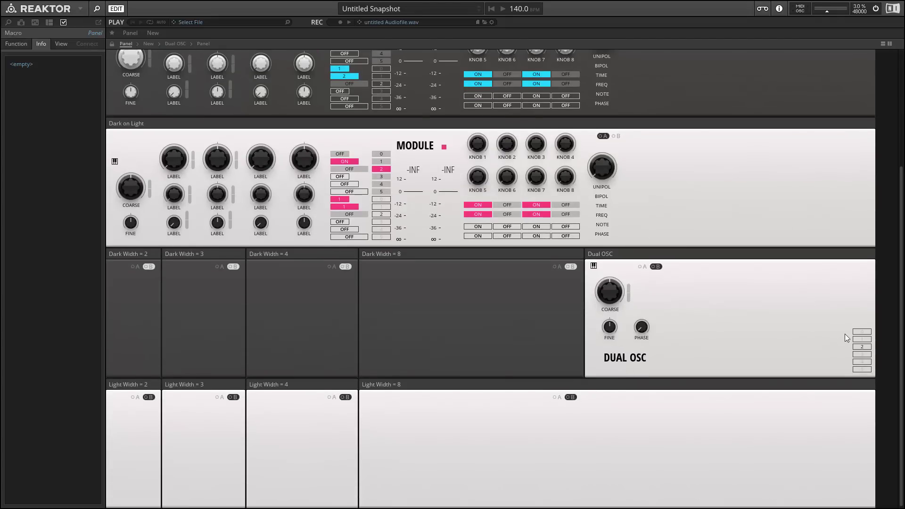
{"action": "left_click", "coordinate": [863, 354]}
{"action": "left_click", "coordinate": [859, 362]}
{"action": "left_click", "coordinate": [844, 359]}
{"action": "double_click", "coordinate": [849, 358]}
Step: Inside Panel > Radio Buttons, delete Button 4 and Button 5 and check the Core Cell
{"action": "double_click", "coordinate": [179, 198]}
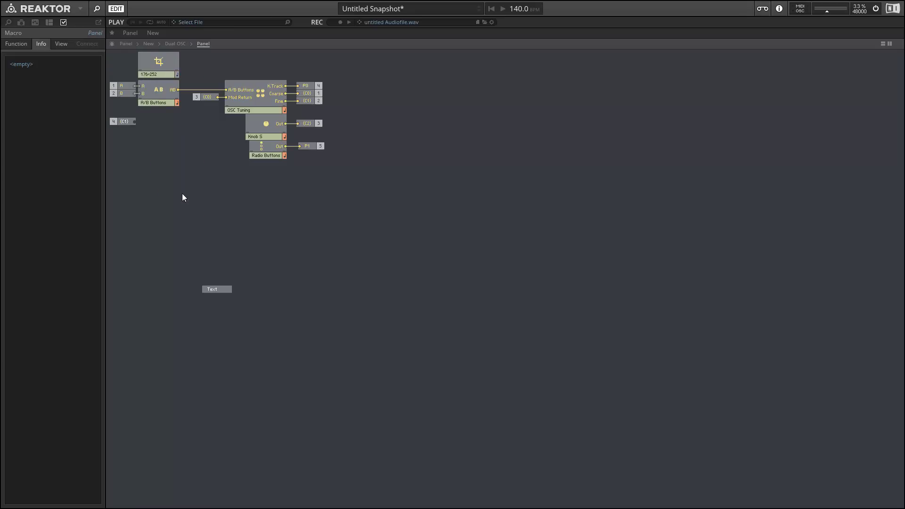
{"action": "double_click", "coordinate": [269, 150]}
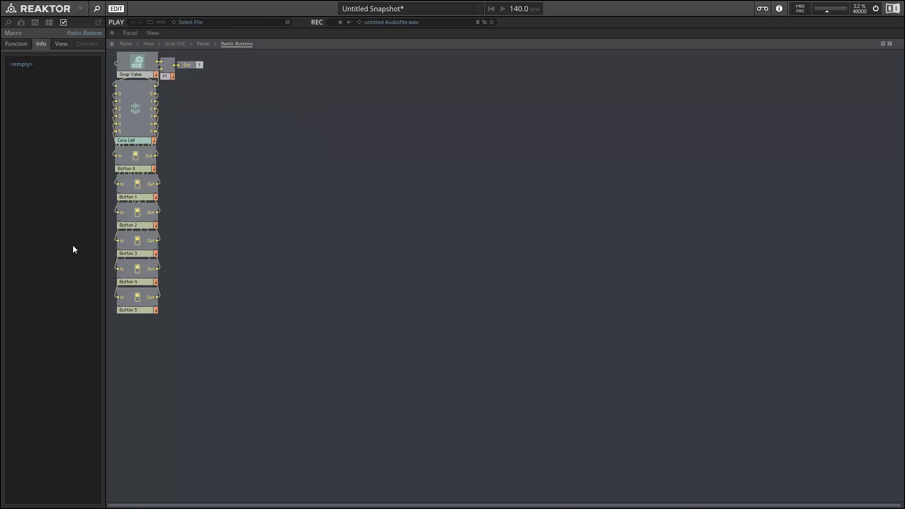
{"action": "left_click", "coordinate": [135, 155]}
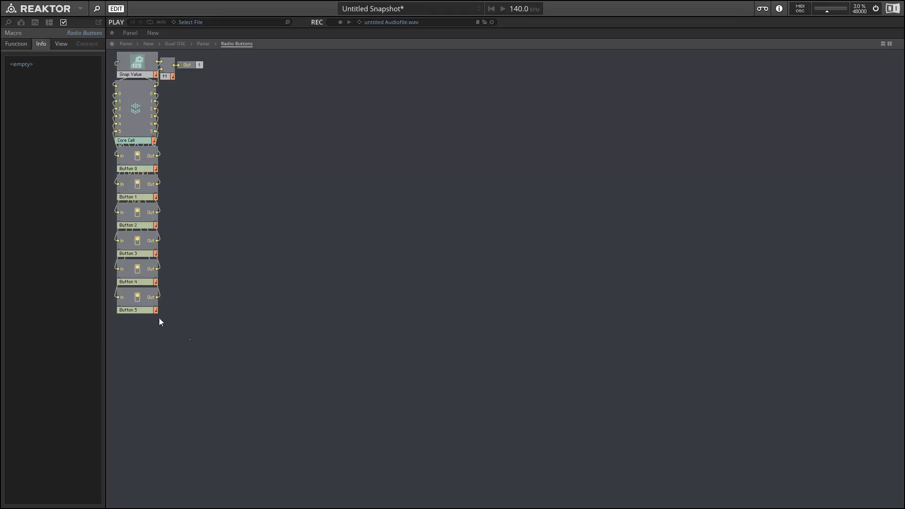
{"action": "left_click_drag", "start_coordinate": [190, 339], "coordinate": [108, 273]}
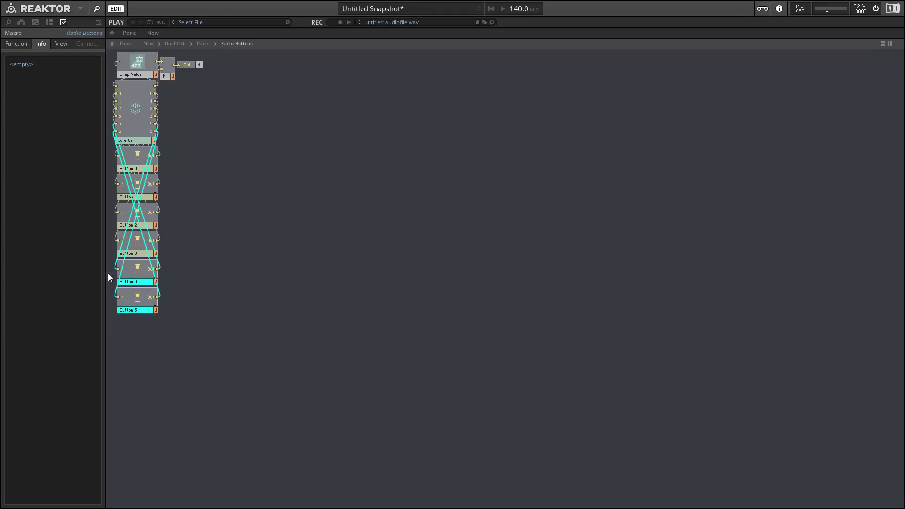
{"action": "double_click", "coordinate": [137, 118]}
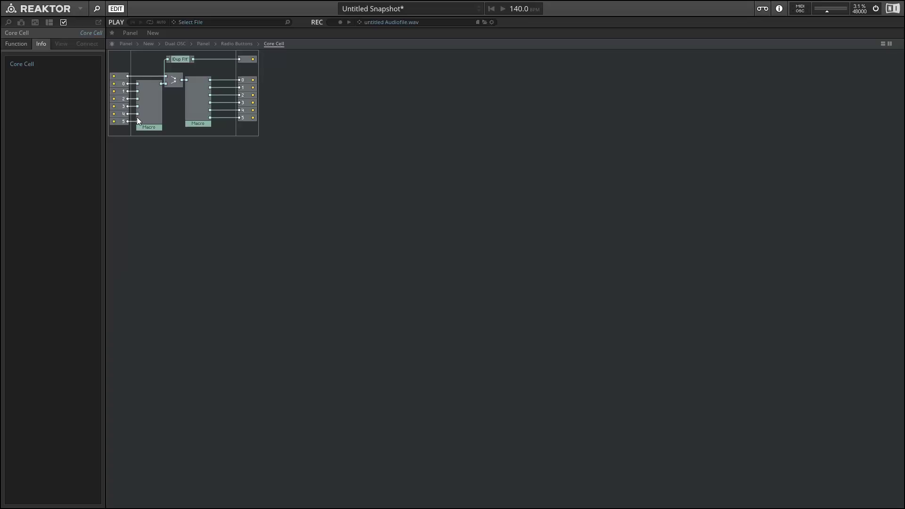
{"action": "double_click", "coordinate": [171, 120]}
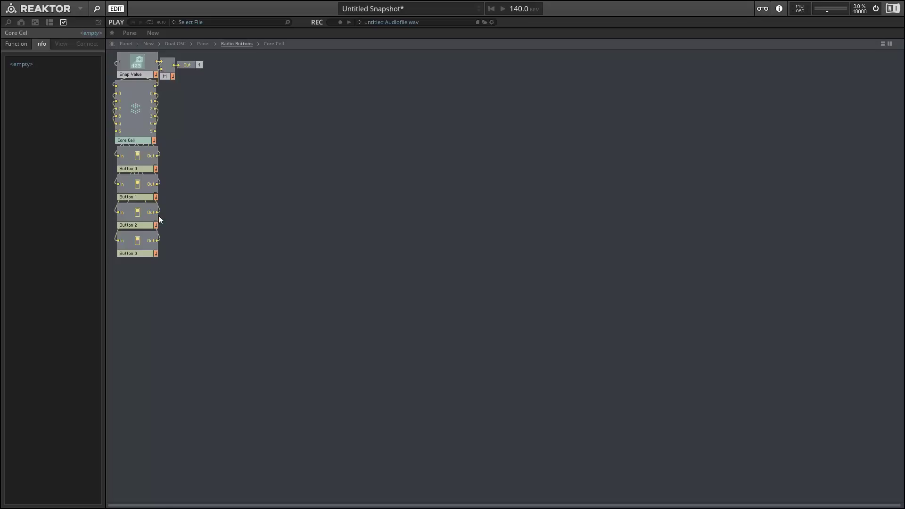
Step: Inspect the text in Button 0's Off label module
{"action": "double_click", "coordinate": [135, 157]}
{"action": "double_click", "coordinate": [166, 75]}
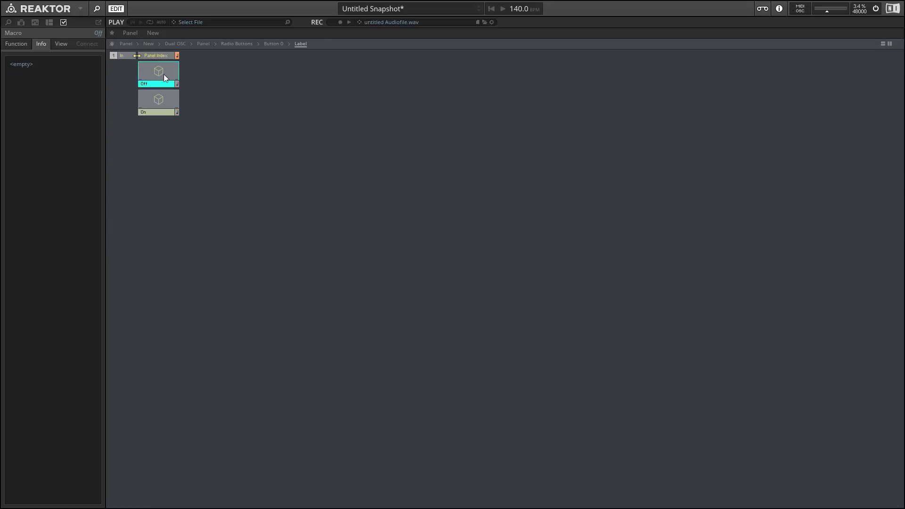
{"action": "double_click", "coordinate": [163, 74]}
{"action": "left_click", "coordinate": [116, 58]}
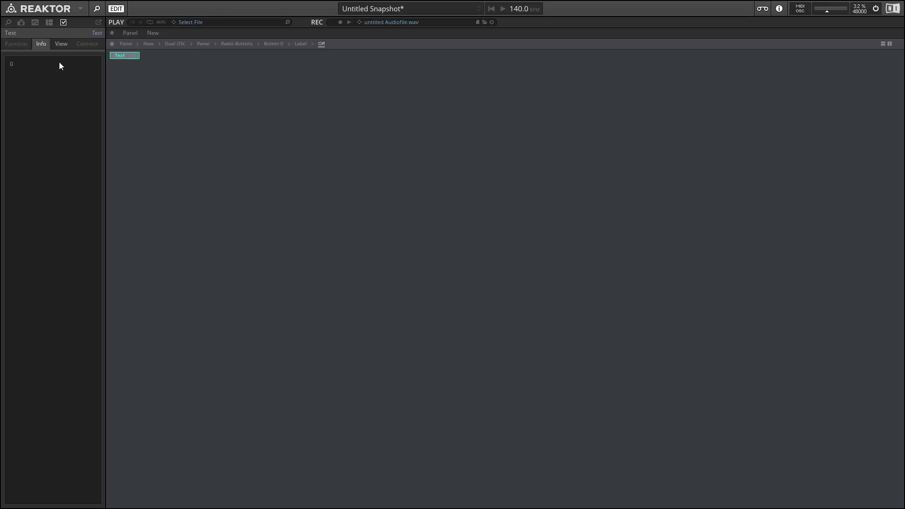
{"action": "left_click", "coordinate": [227, 130]}
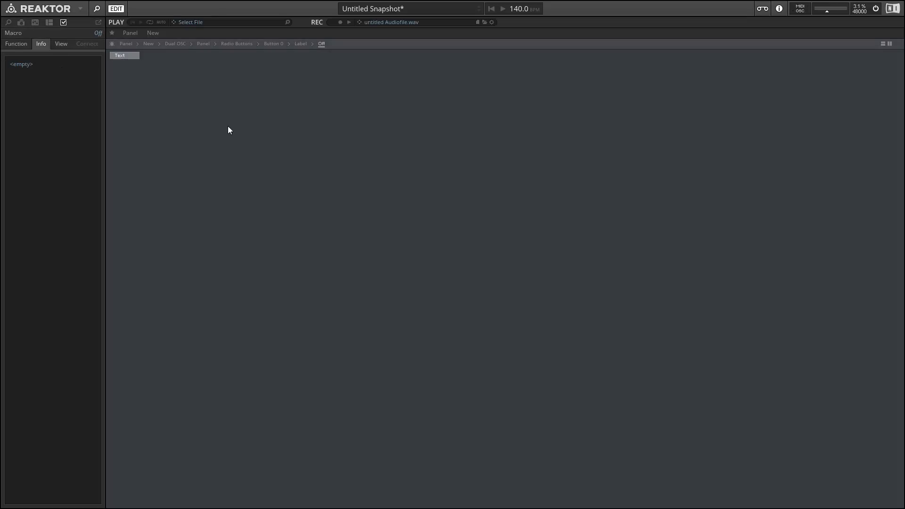
{"action": "double_click", "coordinate": [228, 131]}
Step: Inspect Button 0's On label text, then return to the Panel macro
{"action": "double_click", "coordinate": [159, 104]}
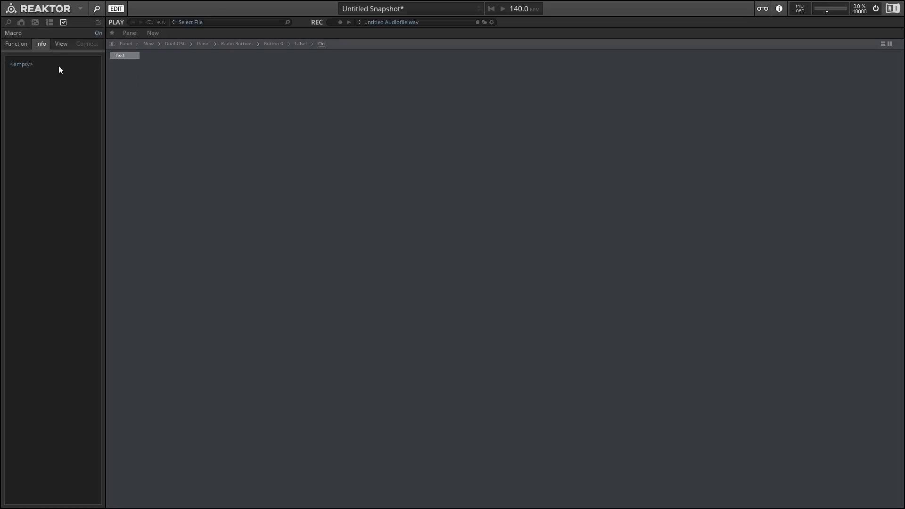
{"action": "left_click", "coordinate": [127, 57]}
{"action": "double_click", "coordinate": [281, 145]}
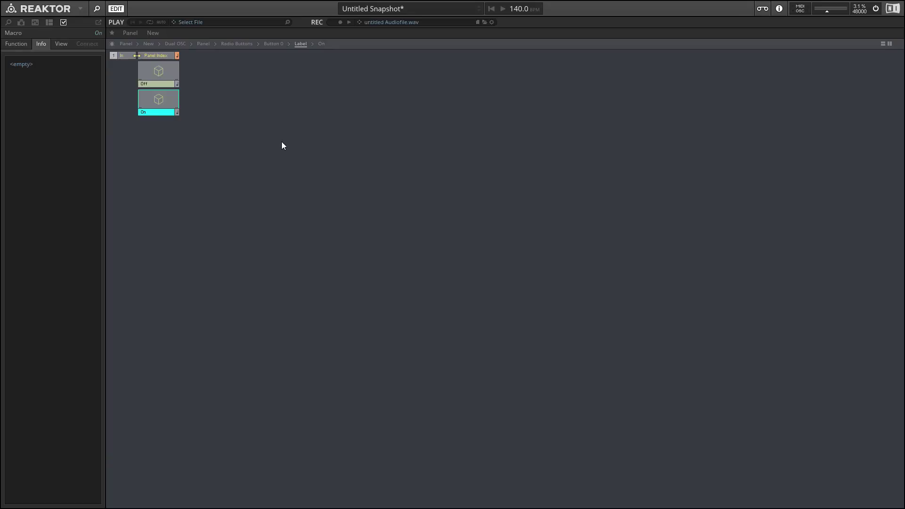
{"action": "double_click", "coordinate": [279, 149]}
{"action": "double_click", "coordinate": [279, 149]}
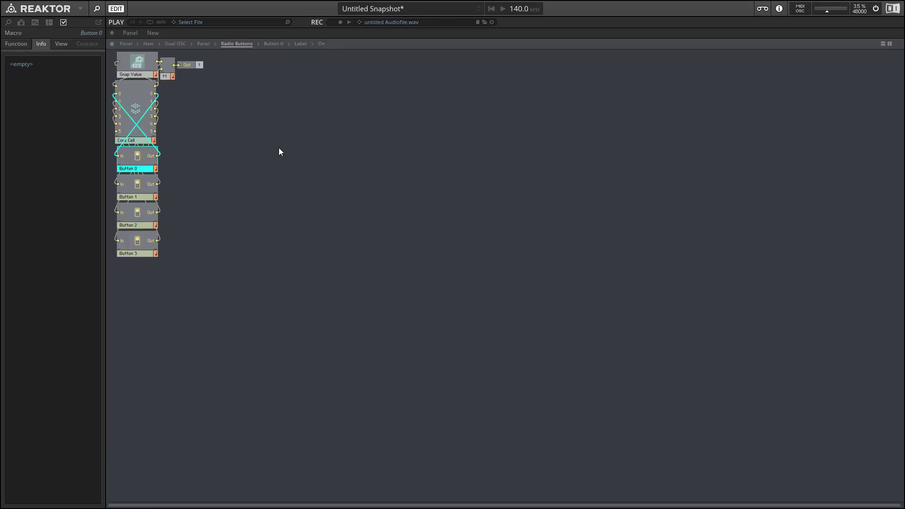
{"action": "double_click", "coordinate": [278, 149]}
Step: Look inside the OSC Tuning macro and the Dual OSC Process core cell
{"action": "double_click", "coordinate": [262, 94]}
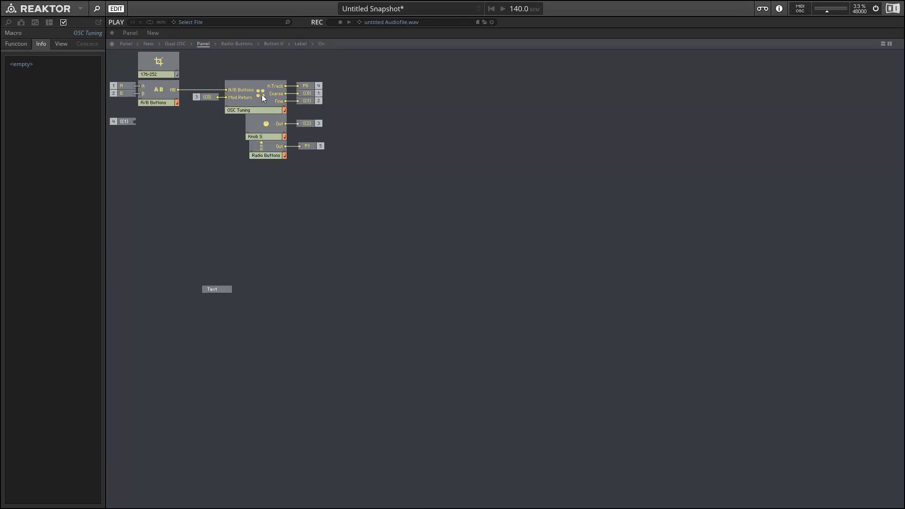
{"action": "double_click", "coordinate": [271, 115]}
{"action": "double_click", "coordinate": [214, 145]}
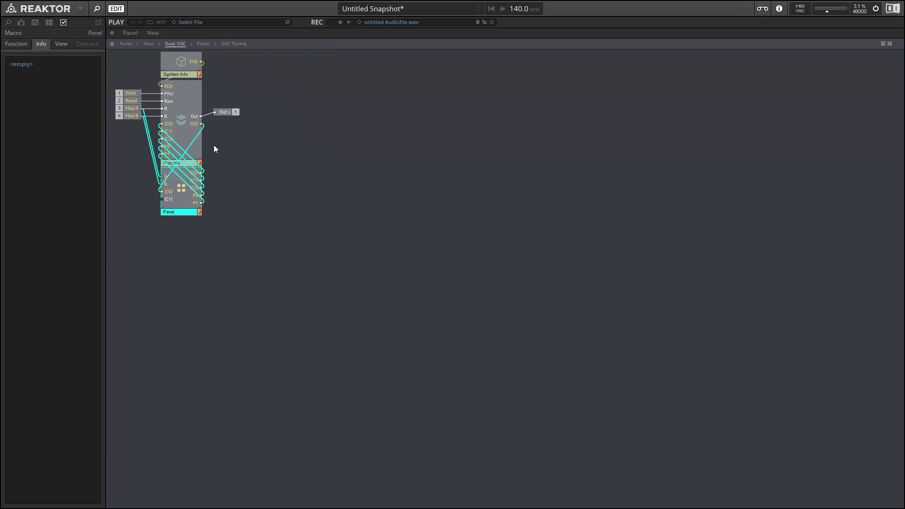
{"action": "double_click", "coordinate": [176, 113]}
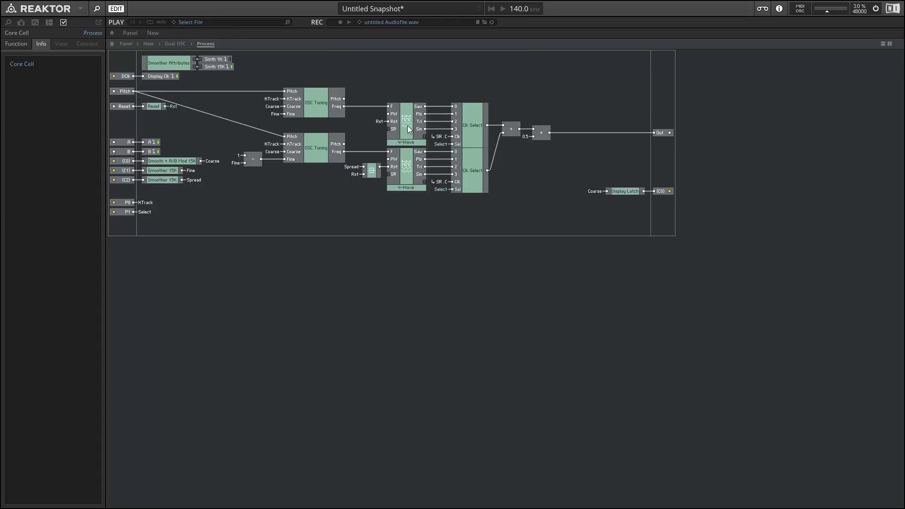
{"action": "double_click", "coordinate": [299, 203]}
Step: Navigate into Button 1's Off label inside the Radio Buttons macro
{"action": "double_click", "coordinate": [180, 191]}
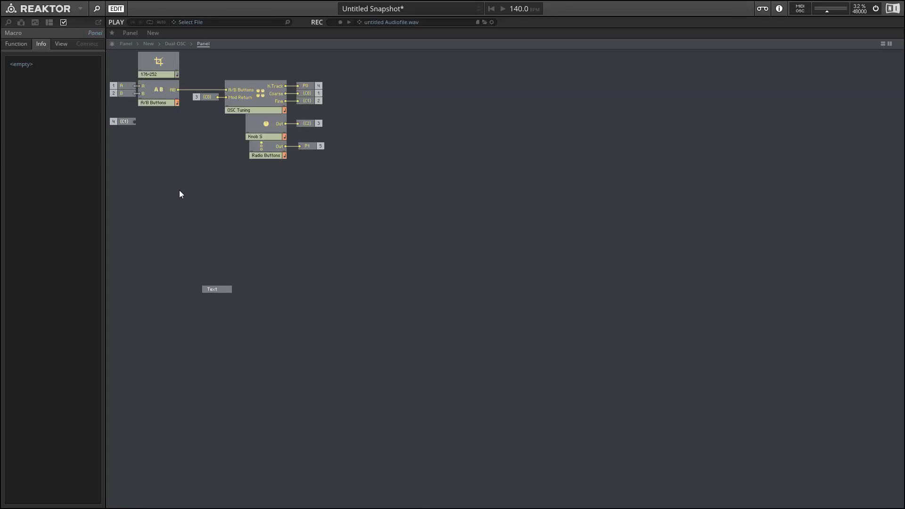
{"action": "double_click", "coordinate": [276, 153]}
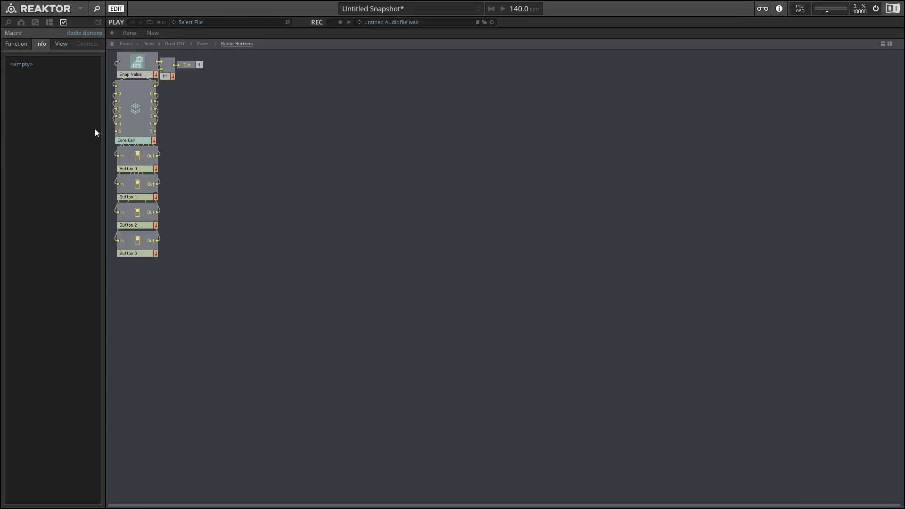
{"action": "double_click", "coordinate": [137, 185]}
{"action": "double_click", "coordinate": [159, 75]}
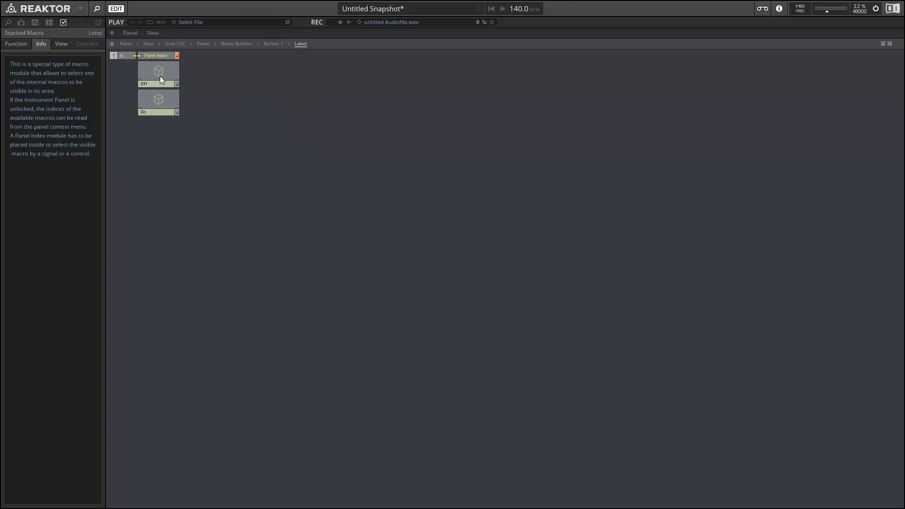
{"action": "double_click", "coordinate": [159, 76]}
{"action": "left_click", "coordinate": [124, 56]}
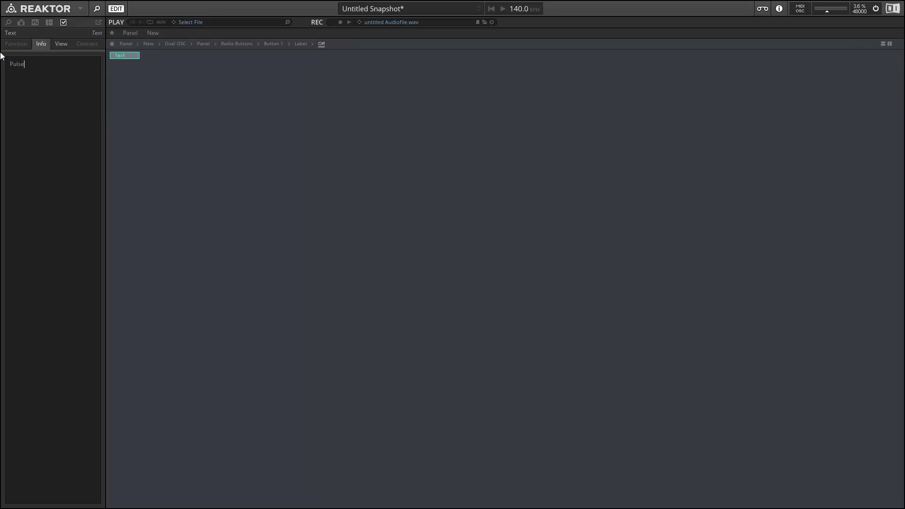
Step: Set Button 1's On label text to 'Pulse'
{"action": "double_click", "coordinate": [171, 92]}
{"action": "double_click", "coordinate": [170, 92]}
{"action": "left_click", "coordinate": [124, 55]}
{"action": "left_click", "coordinate": [14, 65]}
{"action": "type", "text": "Pulse"}
{"action": "double_click", "coordinate": [199, 174]}
{"action": "double_click", "coordinate": [199, 174]}
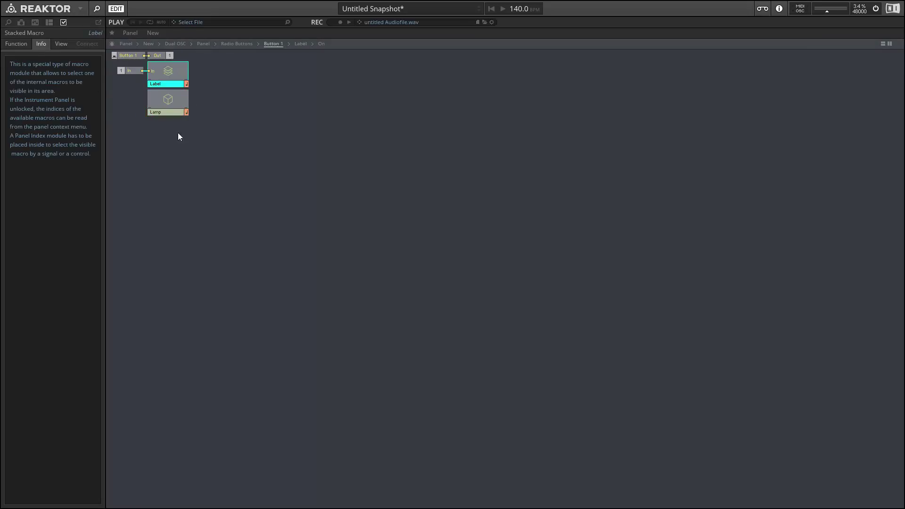
Step: Set Button 2's Off label text to 'Triangle'
{"action": "double_click", "coordinate": [177, 132]}
{"action": "double_click", "coordinate": [168, 75]}
{"action": "double_click", "coordinate": [168, 75]}
{"action": "double_click", "coordinate": [168, 75]}
{"action": "left_click", "coordinate": [40, 66]}
{"action": "type", "text": "Triangle"}
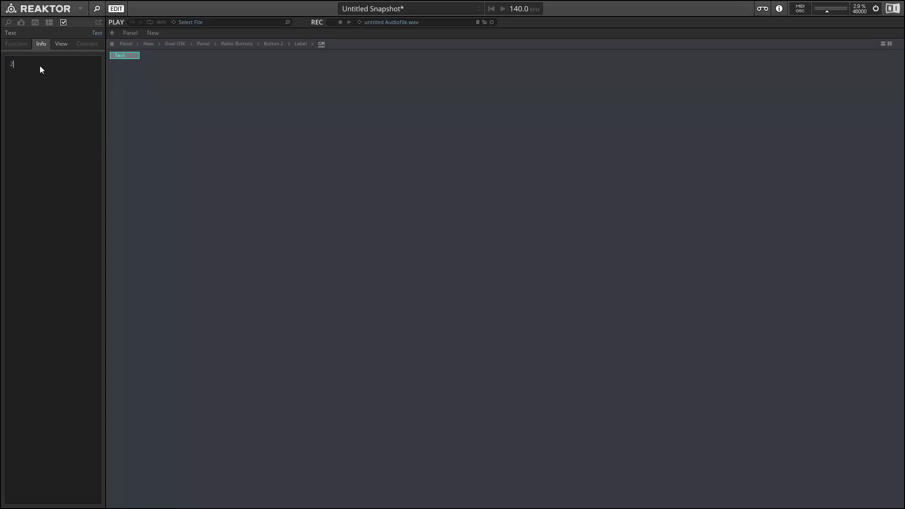
{"action": "double_click", "coordinate": [162, 123]}
Step: Paste the label text into Button 2's On label
{"action": "double_click", "coordinate": [155, 100]}
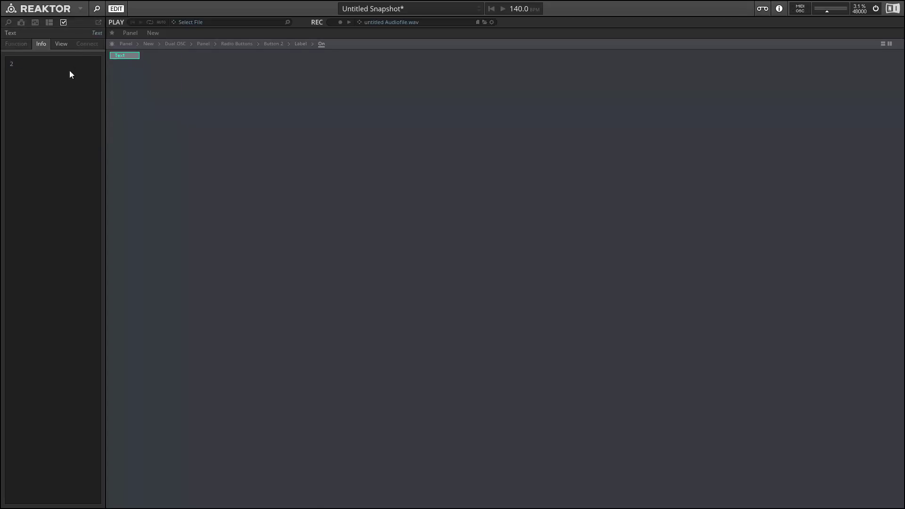
{"action": "left_click", "coordinate": [25, 62]}
{"action": "type", "text": "Triangle"}
{"action": "double_click", "coordinate": [179, 140]}
{"action": "double_click", "coordinate": [178, 149]}
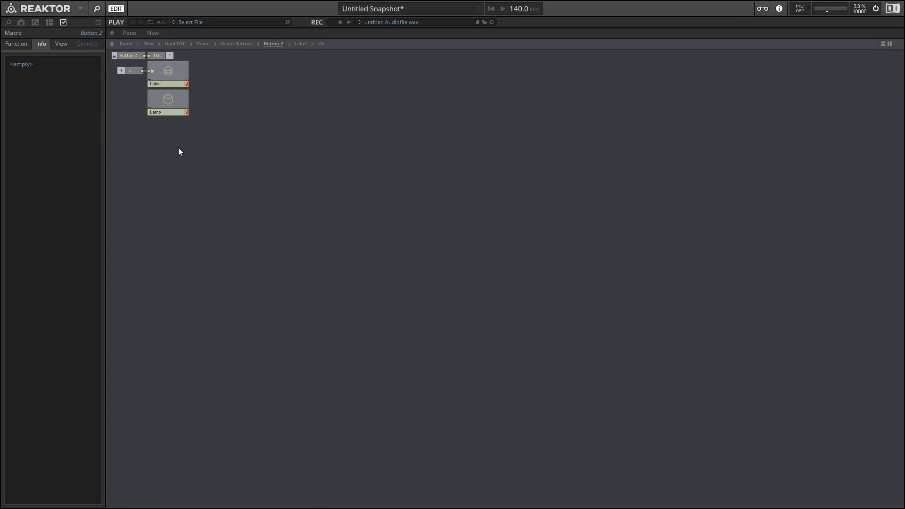
{"action": "double_click", "coordinate": [178, 148]}
Step: Paste the label text into Button 3's Off label
{"action": "double_click", "coordinate": [160, 72]}
{"action": "double_click", "coordinate": [160, 71]}
{"action": "double_click", "coordinate": [160, 72]}
{"action": "left_click", "coordinate": [118, 58]}
{"action": "left_click", "coordinate": [8, 59]}
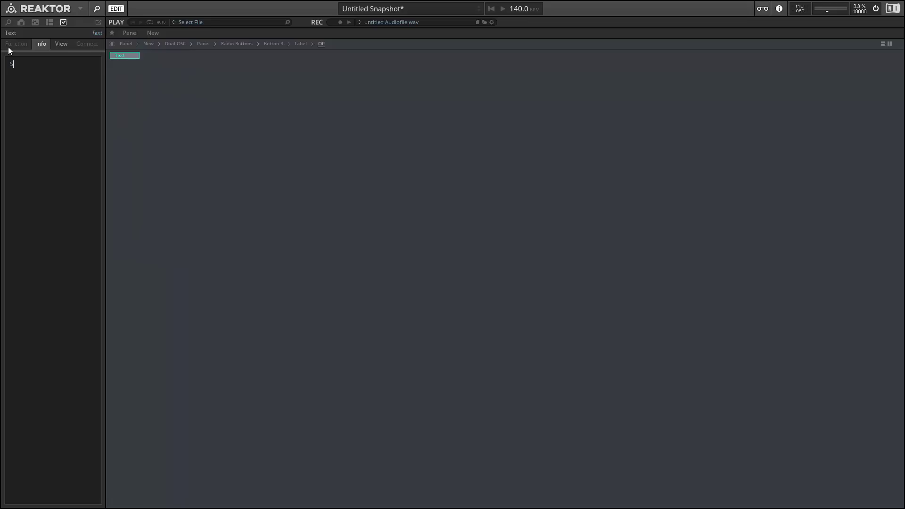
{"action": "type", "text": "Triangle"}
Step: Paste the label text into Button 3's On label and return to the full panel
{"action": "double_click", "coordinate": [152, 92]}
{"action": "double_click", "coordinate": [152, 91]}
{"action": "left_click", "coordinate": [125, 55]}
{"action": "left_click", "coordinate": [5, 68]}
{"action": "type", "text": "Triangle"}
{"action": "double_click", "coordinate": [196, 161]}
{"action": "double_click", "coordinate": [197, 165]}
{"action": "double_click", "coordinate": [172, 148]}
{"action": "left_click", "coordinate": [126, 43]}
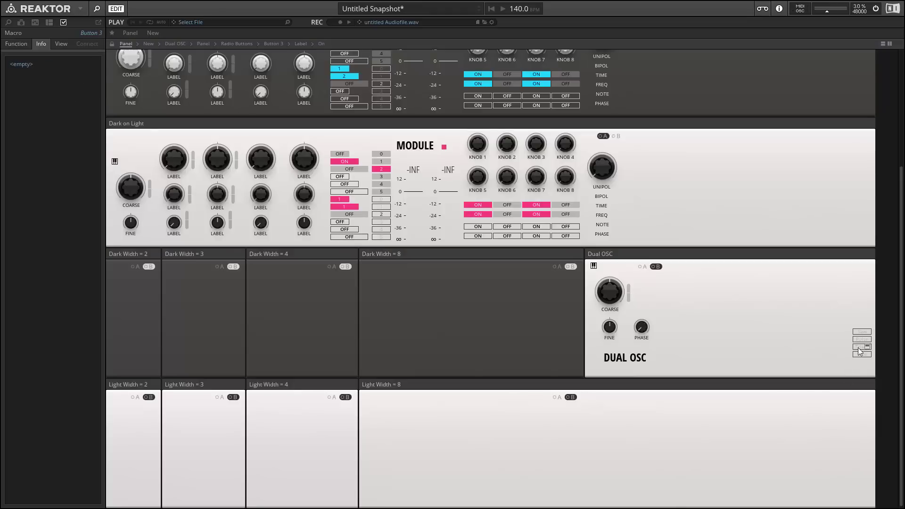
Step: Select the Off text in Button 2's label to rename it Tri
{"action": "left_click", "coordinate": [274, 43]}
{"action": "double_click", "coordinate": [225, 87]}
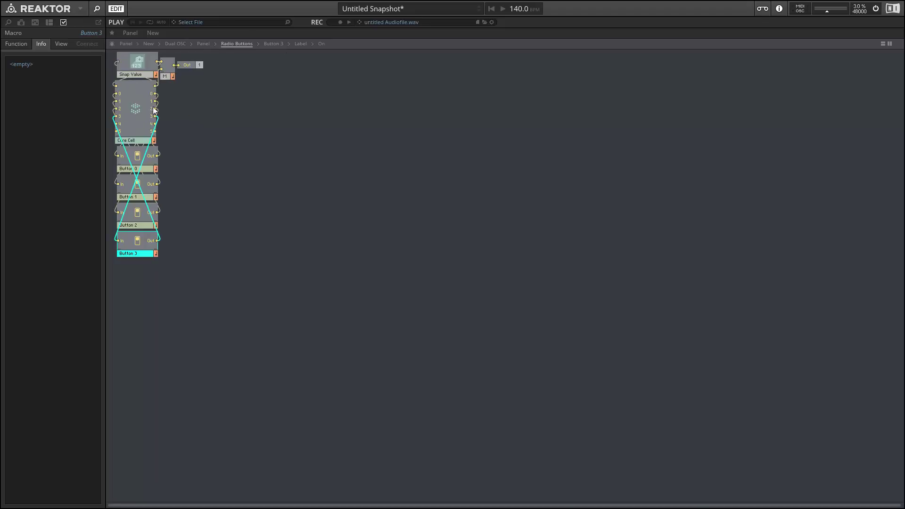
{"action": "double_click", "coordinate": [136, 212]}
{"action": "double_click", "coordinate": [142, 94]}
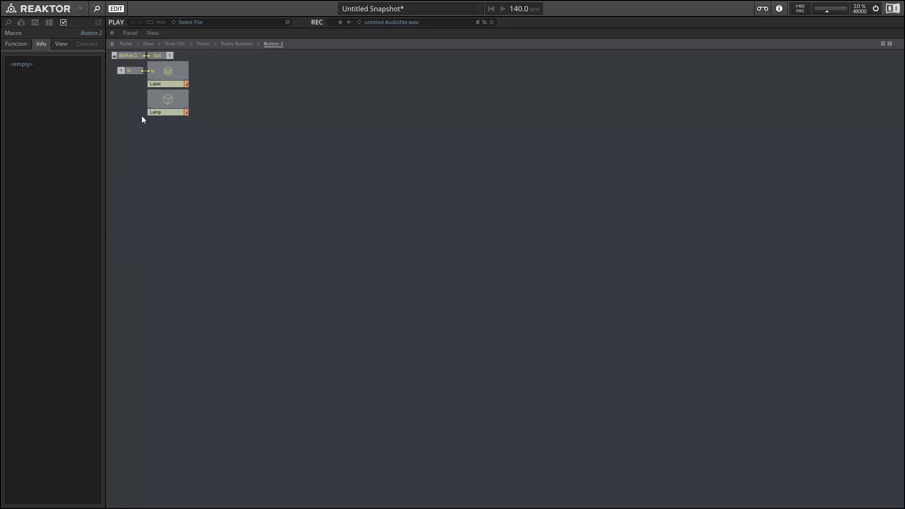
{"action": "double_click", "coordinate": [166, 74]}
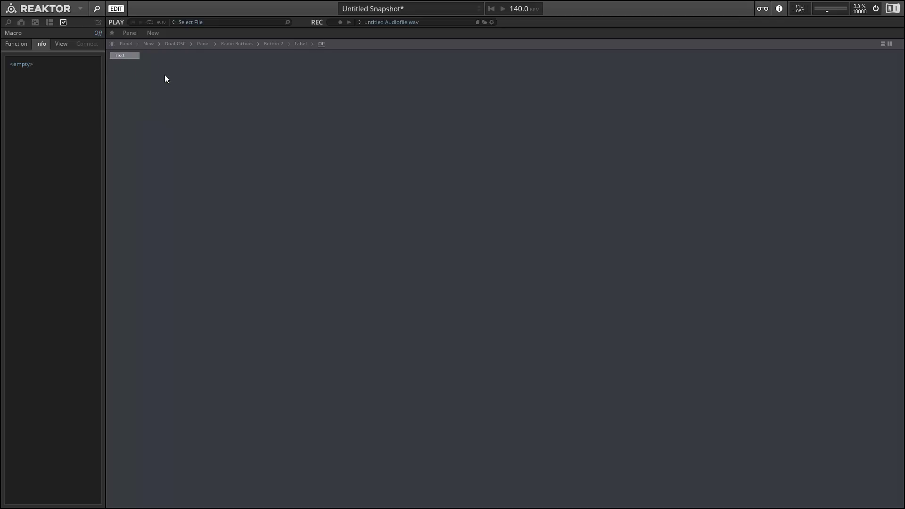
{"action": "left_click", "coordinate": [124, 57]}
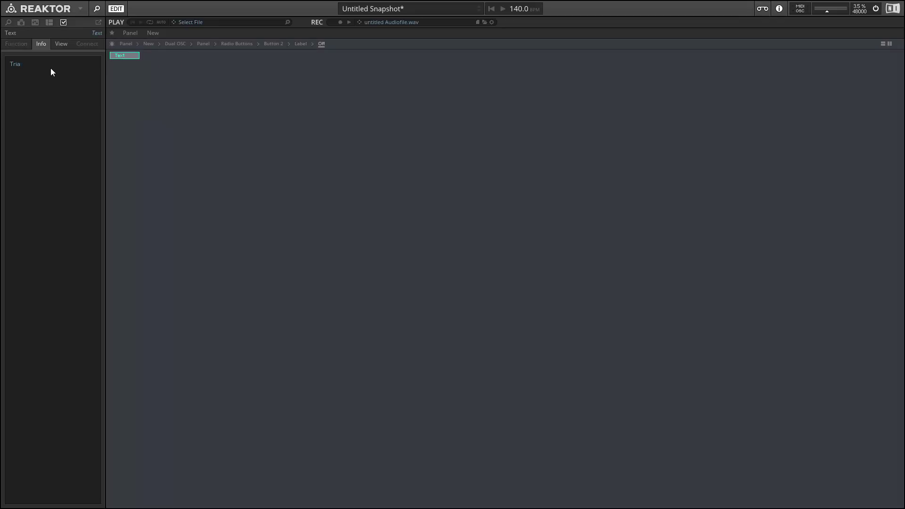
Step: Shorten Button 2's On label text to 'Tri'
{"action": "double_click", "coordinate": [137, 94]}
{"action": "double_click", "coordinate": [161, 109]}
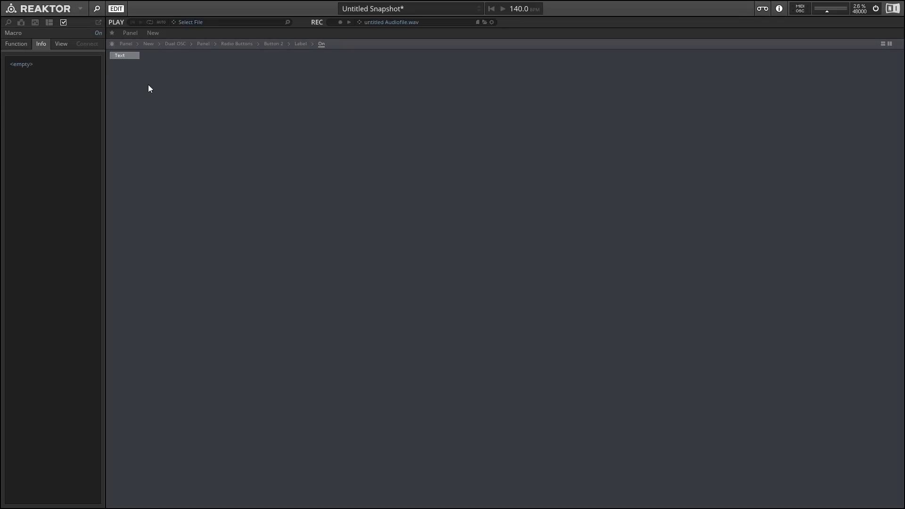
{"action": "left_click", "coordinate": [112, 57]}
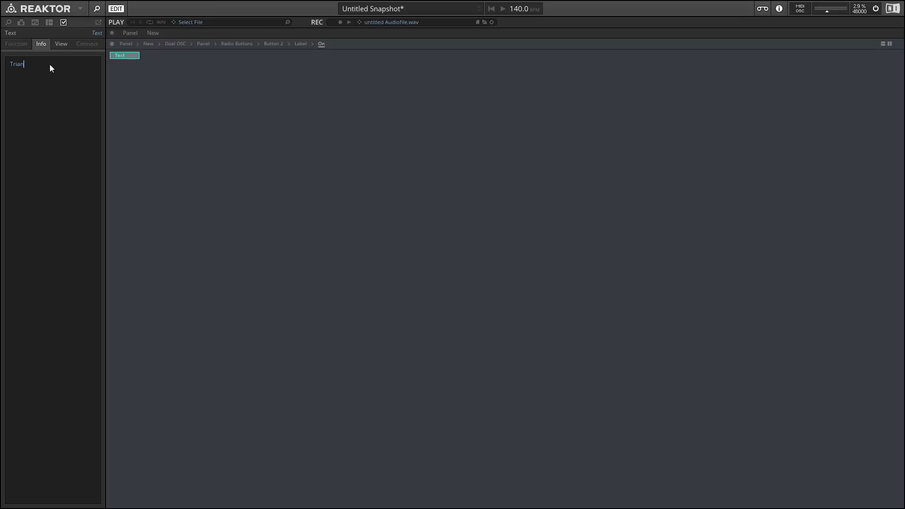
{"action": "key", "text": "BackSpace"}
{"action": "key", "text": "BackSpace"}
{"action": "double_click", "coordinate": [152, 120]}
Step: Try the Dual OSC wave selector on the full instrument panel
{"action": "left_click", "coordinate": [126, 43]}
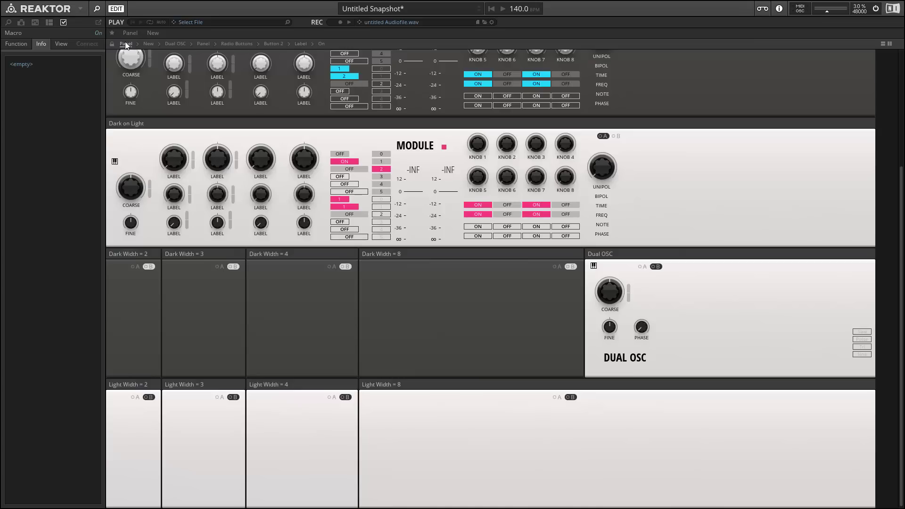
{"action": "left_click", "coordinate": [859, 339]}
{"action": "scroll", "coordinate": [860, 340], "scroll_direction": "down", "scroll_amount": 3}
Step: Set the Dual OSC Radio Buttons' View Frame to Line
{"action": "double_click", "coordinate": [850, 345]}
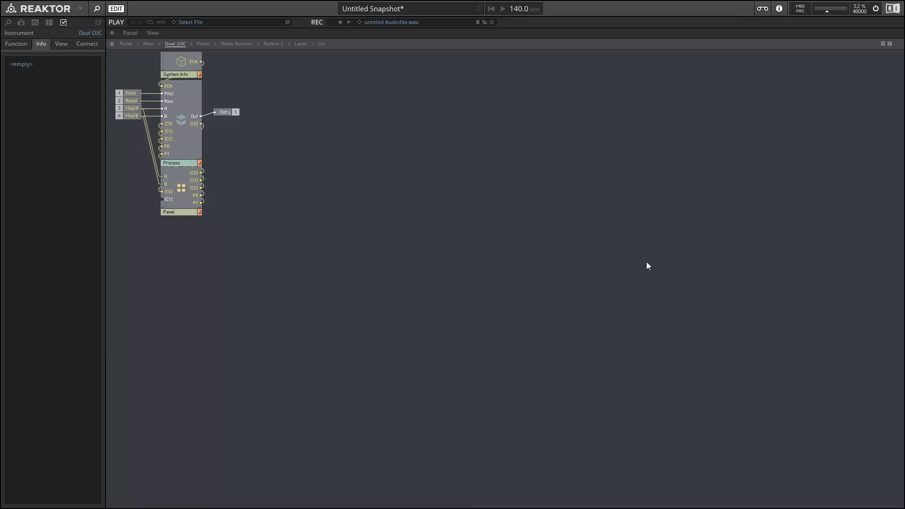
{"action": "left_click", "coordinate": [232, 113]}
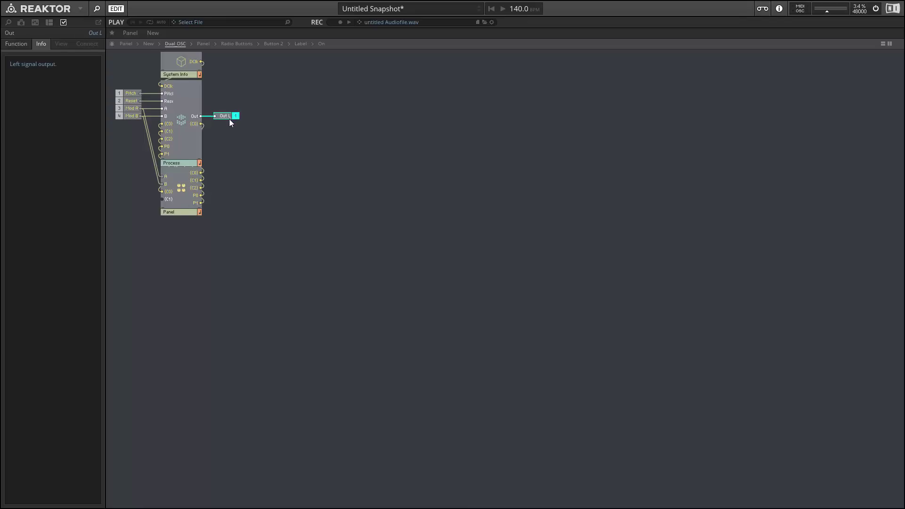
{"action": "double_click", "coordinate": [185, 187]}
{"action": "left_click", "coordinate": [266, 150]}
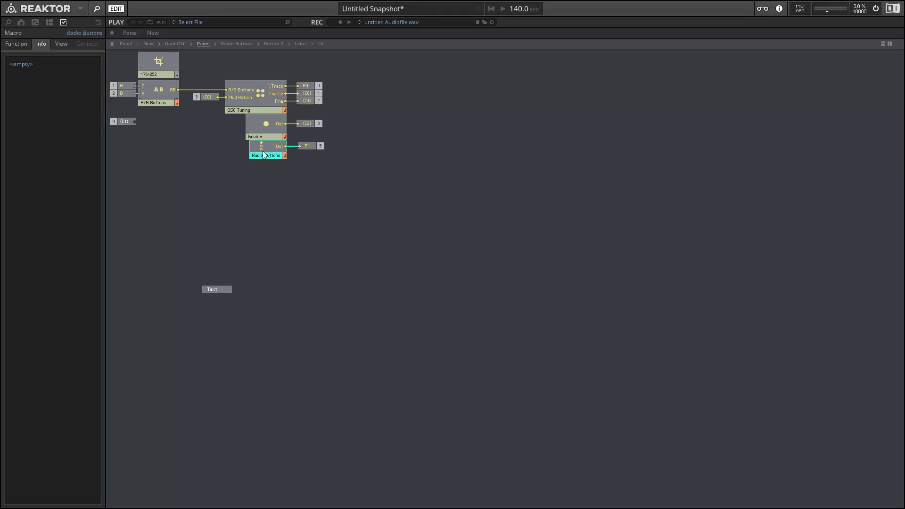
{"action": "left_click", "coordinate": [61, 44]}
{"action": "left_click", "coordinate": [93, 113]}
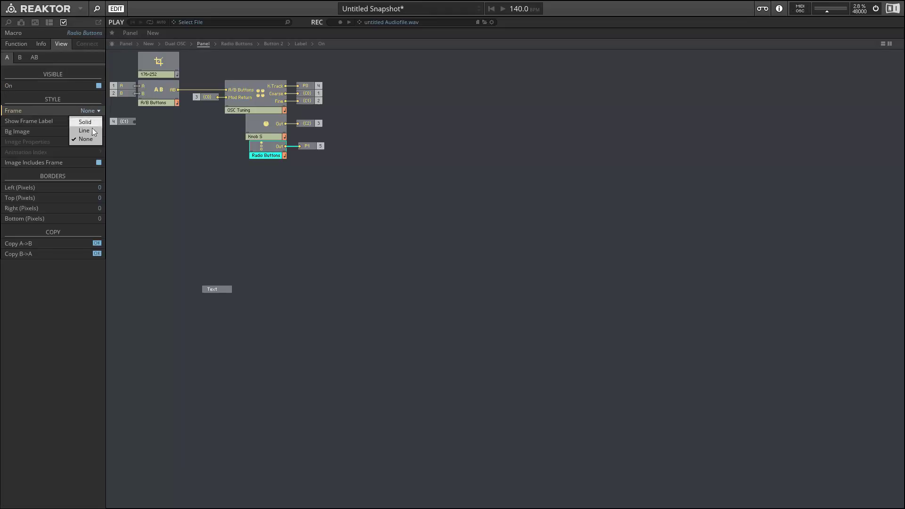
Step: Unlock the panel and move the wave selector next to the Coarse knob
{"action": "left_click", "coordinate": [124, 43]}
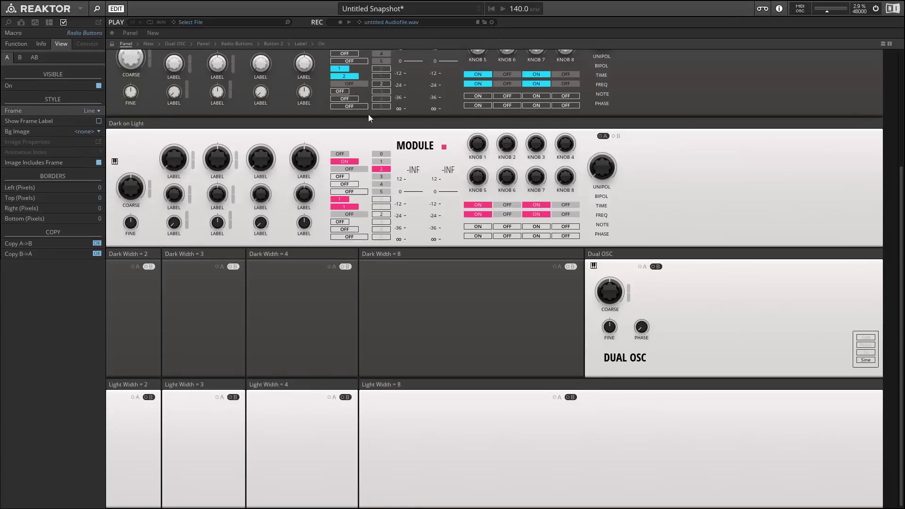
{"action": "left_click", "coordinate": [112, 44]}
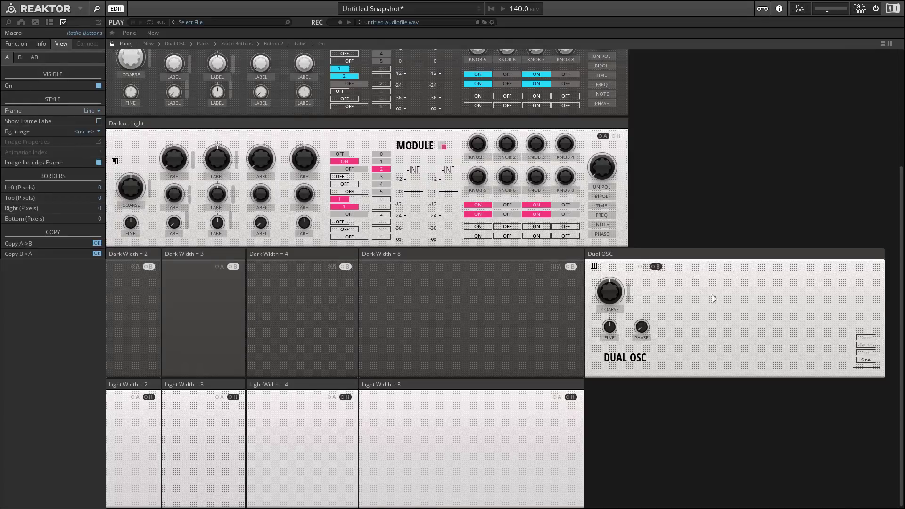
{"action": "left_click_drag", "start_coordinate": [854, 331], "coordinate": [644, 287]}
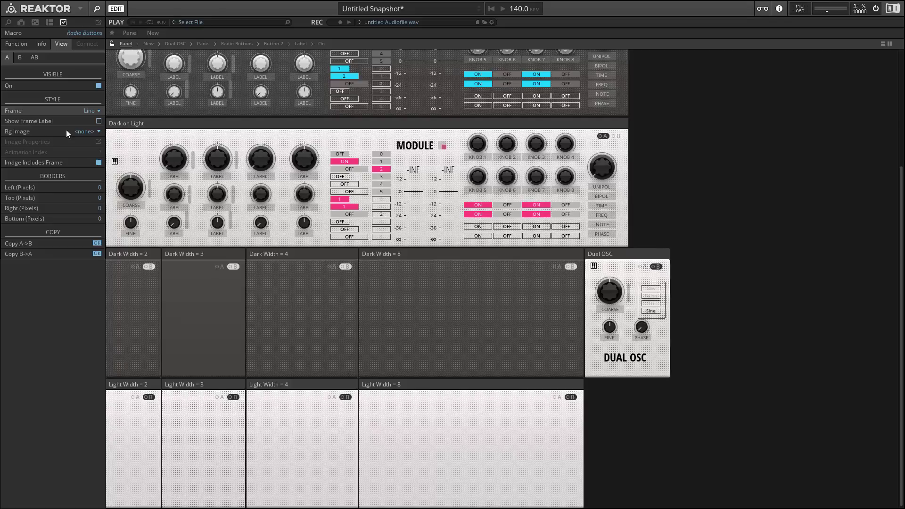
Step: Set the selector's Frame to None, relock the panel, and select Saw
{"action": "left_click", "coordinate": [86, 111]}
{"action": "left_click", "coordinate": [85, 139]}
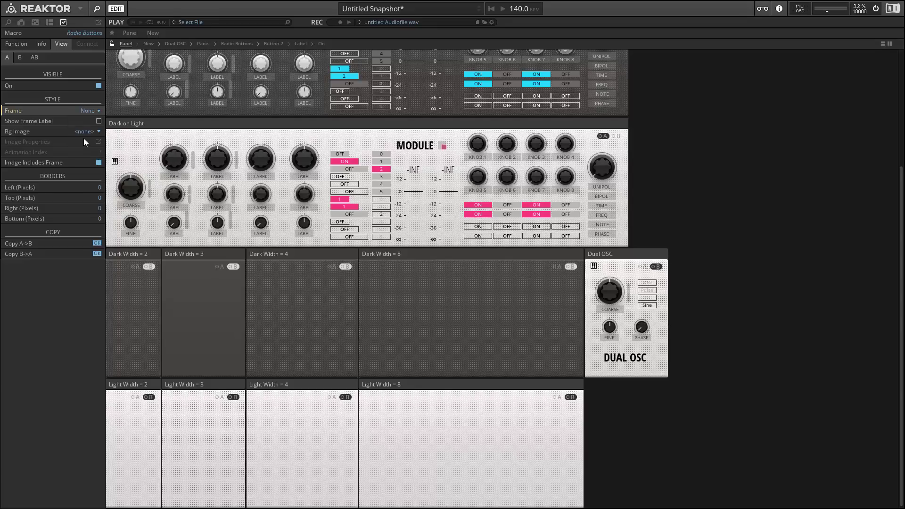
{"action": "left_click", "coordinate": [112, 44]}
{"action": "left_click", "coordinate": [650, 283]}
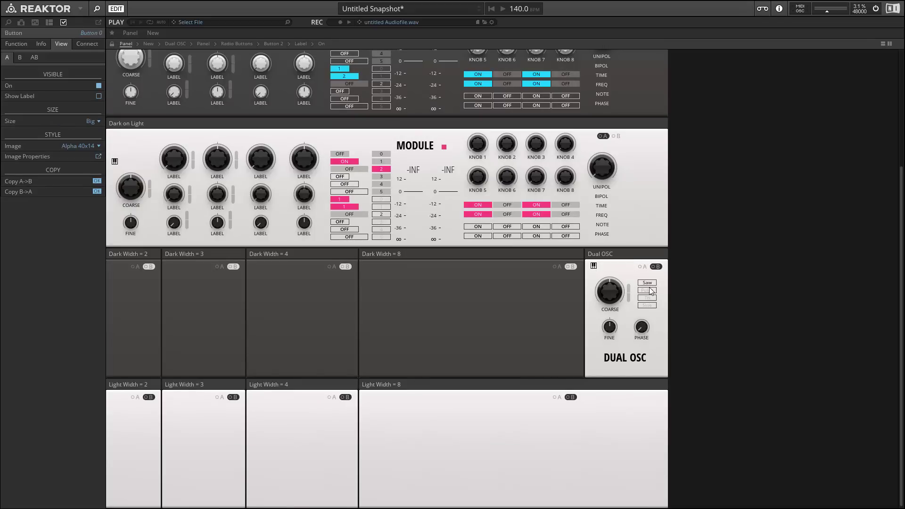
Step: Test the Dual OSC block's waveforms in the patch, switching to Pulse then Tri
{"action": "left_click", "coordinate": [648, 297]}
{"action": "left_click", "coordinate": [647, 306]}
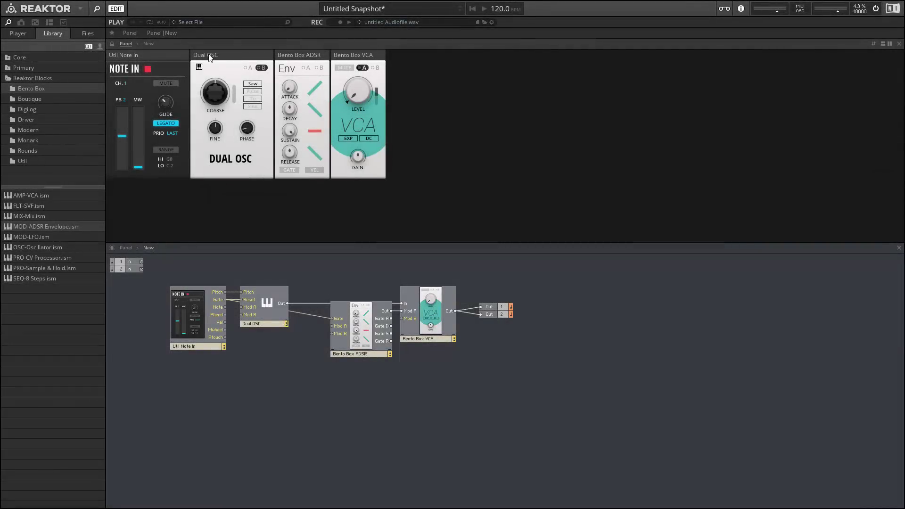
{"action": "left_click", "coordinate": [222, 57]}
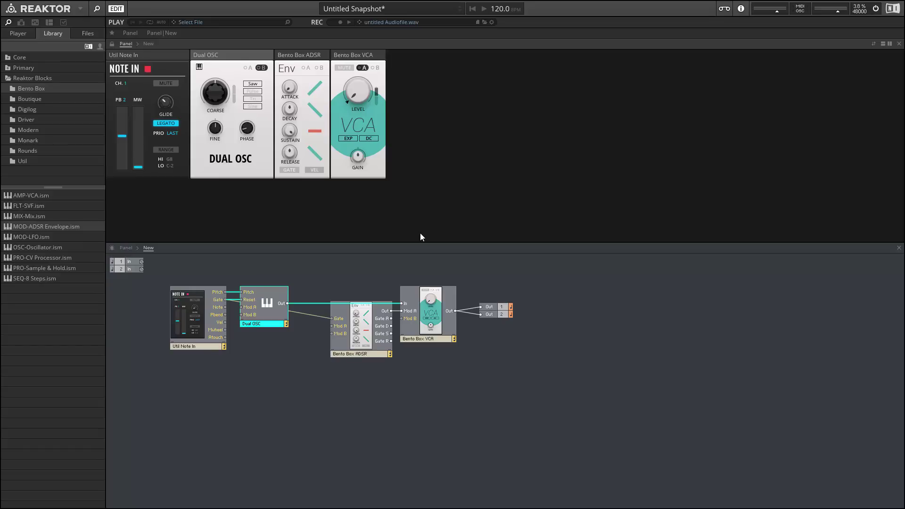
{"action": "left_click", "coordinate": [253, 92]}
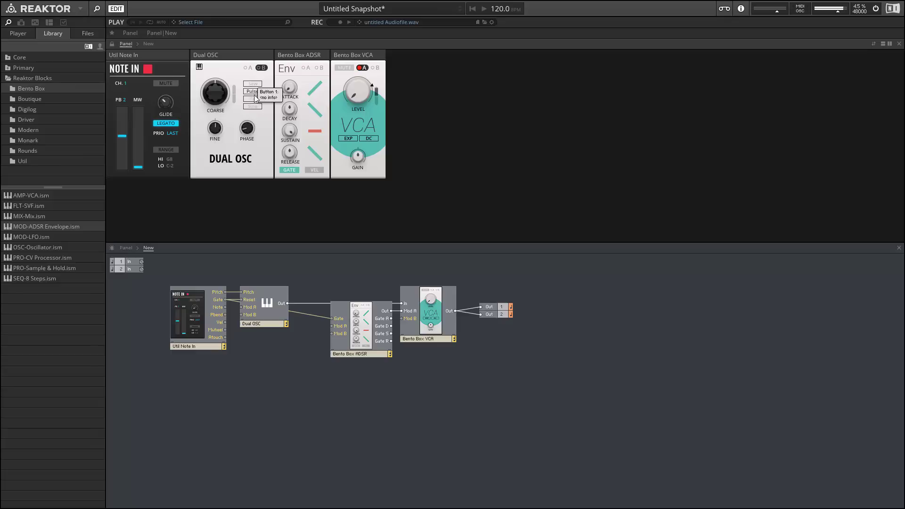
{"action": "left_click", "coordinate": [254, 99]}
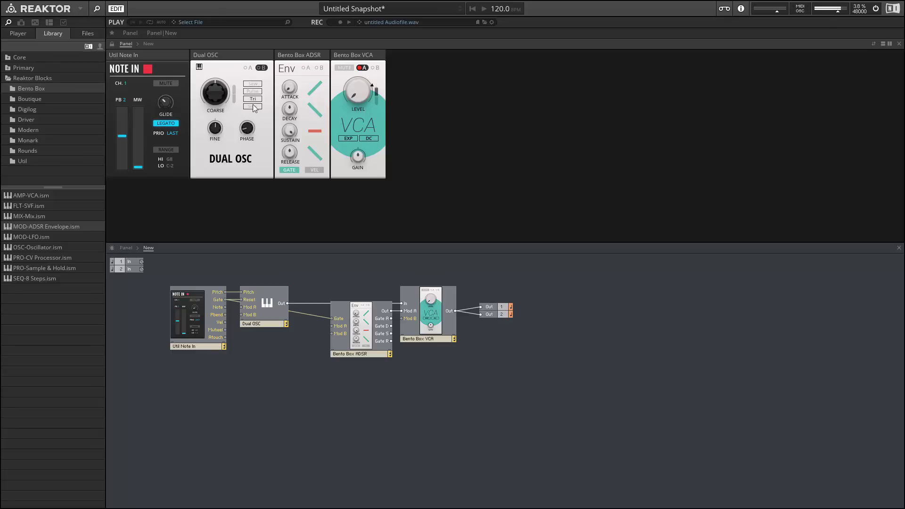